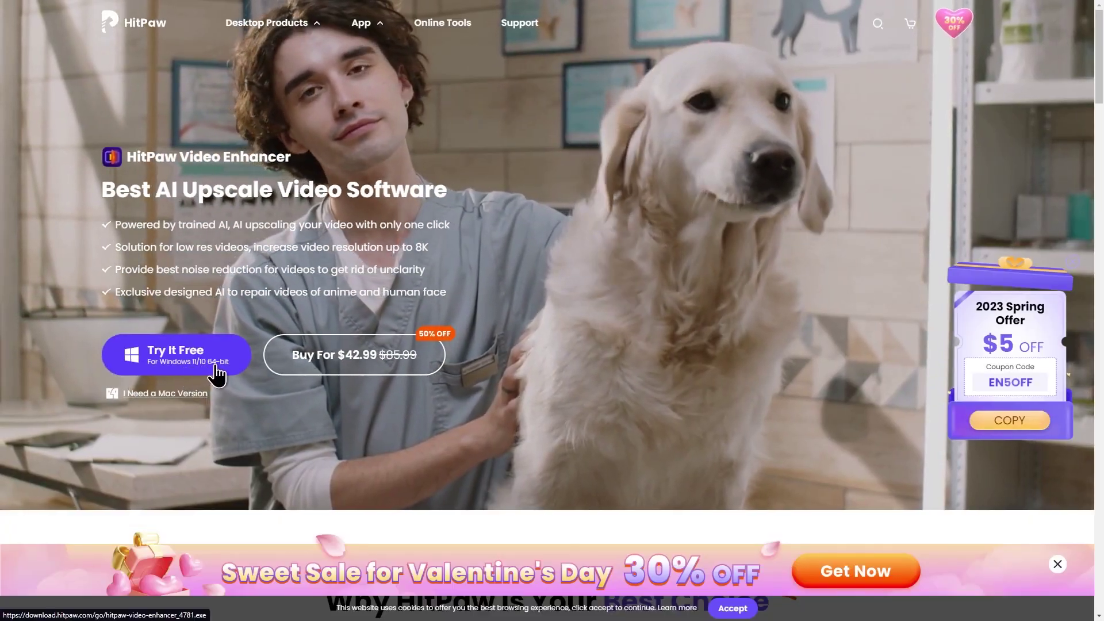
Download the free Windows version of HitPaw Video Enhancer and save the installer in Downloads as hitpaw-video-enhancer (1).
{"action": "left_click", "coordinate": [185, 377]}
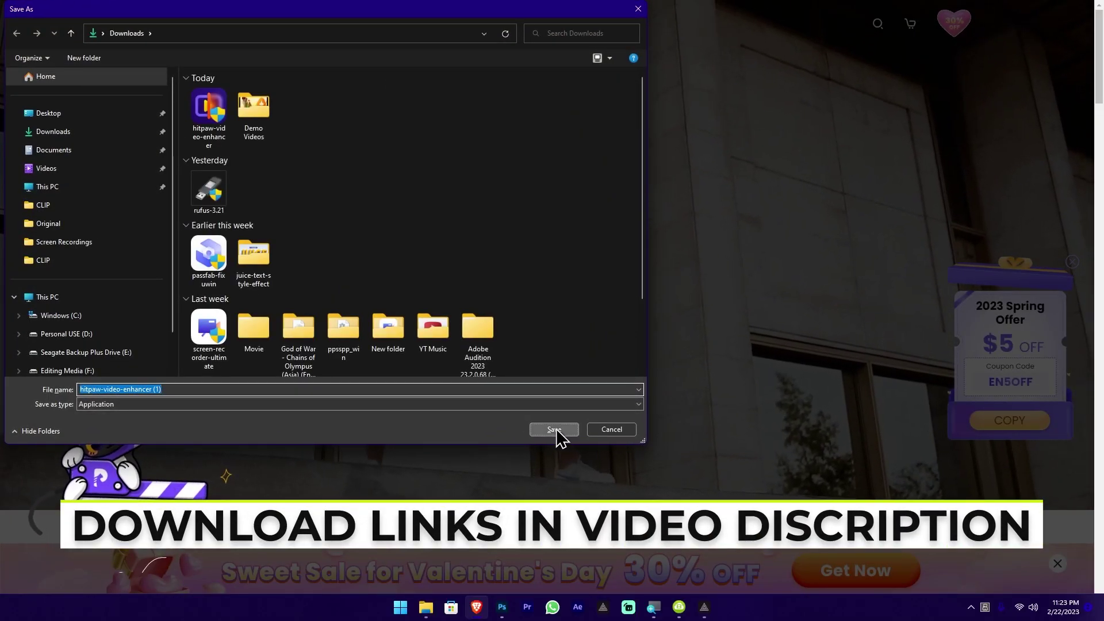
{"action": "left_click", "coordinate": [556, 431]}
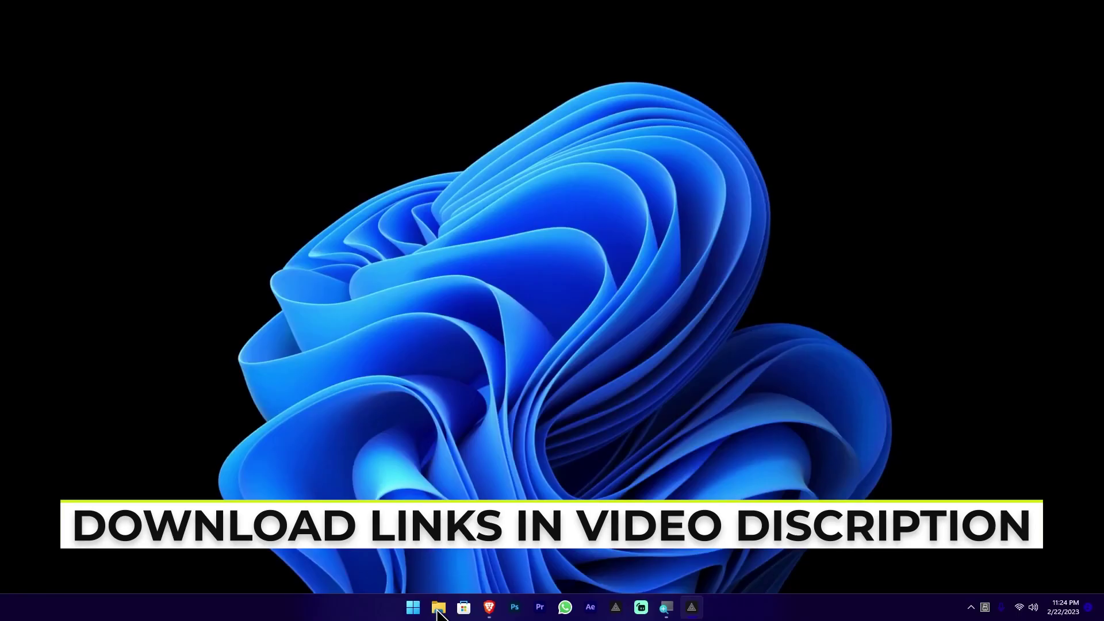
Run the hitpaw-video-enhancer (1) installer from File Explorer, install the program and start it.
{"action": "left_click", "coordinate": [437, 608]}
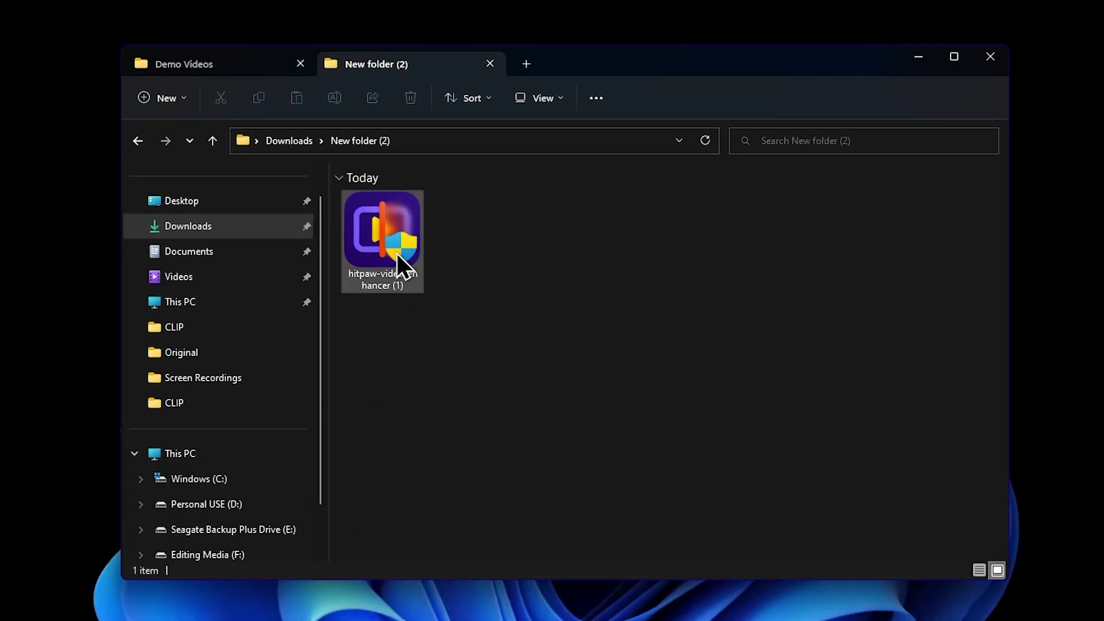
{"action": "double_click", "coordinate": [397, 254]}
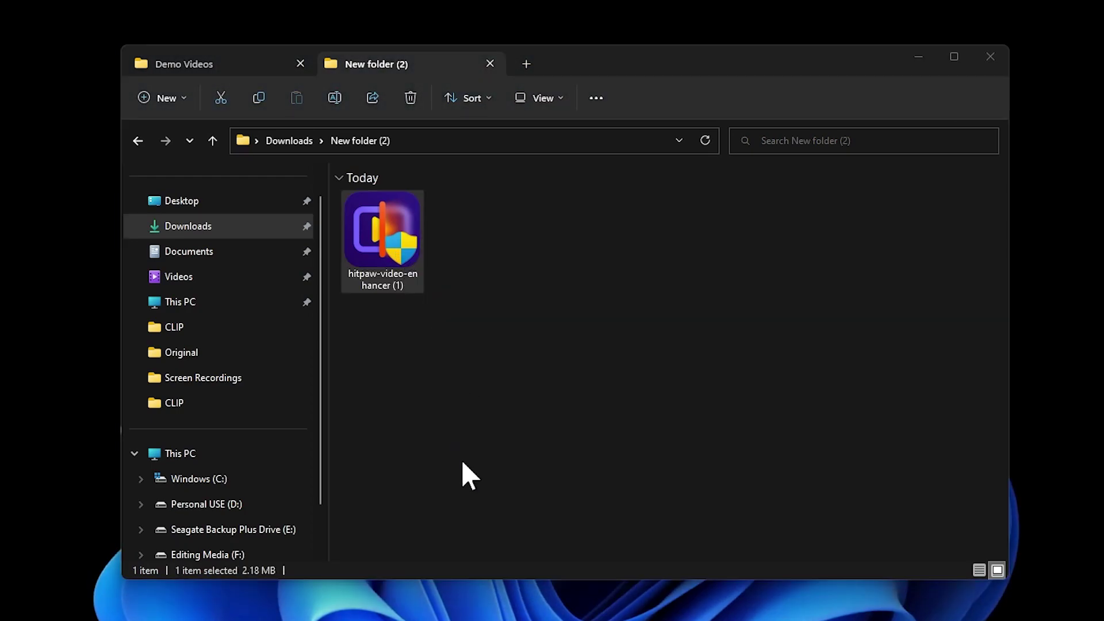
{"action": "left_click", "coordinate": [919, 53]}
{"action": "left_click", "coordinate": [547, 402]}
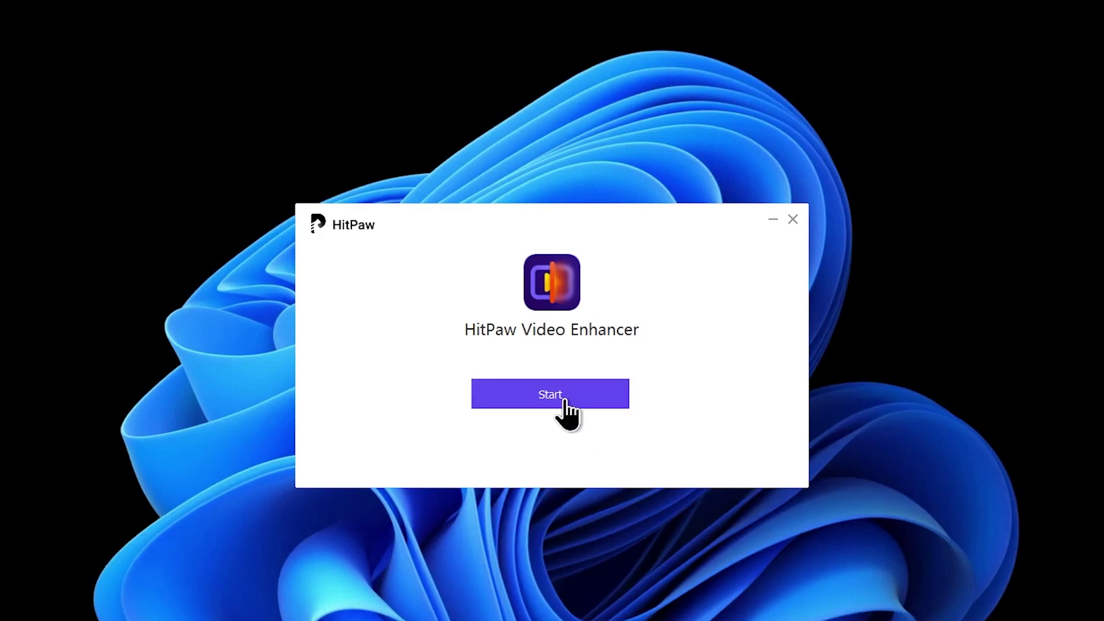
{"action": "left_click", "coordinate": [563, 399]}
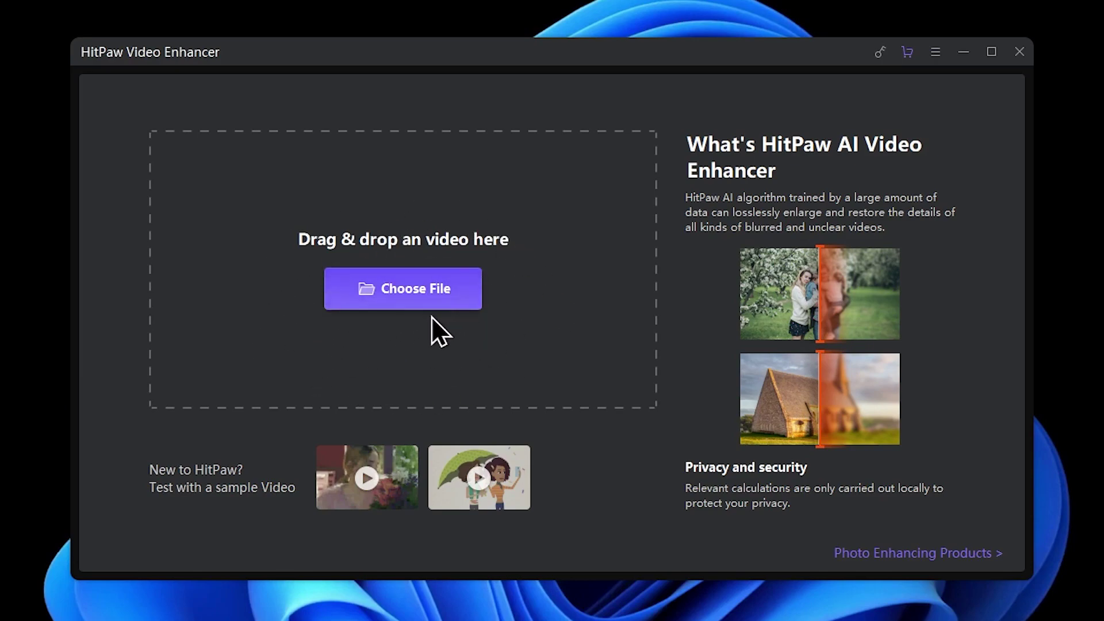
Load the first sample video, showing the woman with flowers, and get past the introductory guide.
{"action": "left_click", "coordinate": [437, 298]}
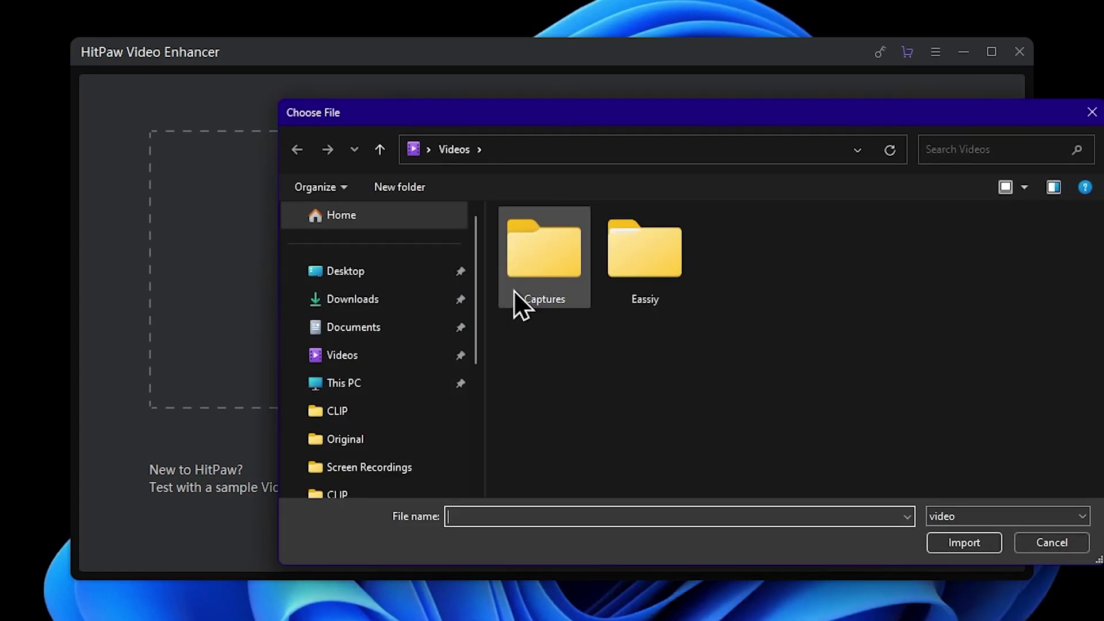
{"action": "left_click", "coordinate": [1092, 115]}
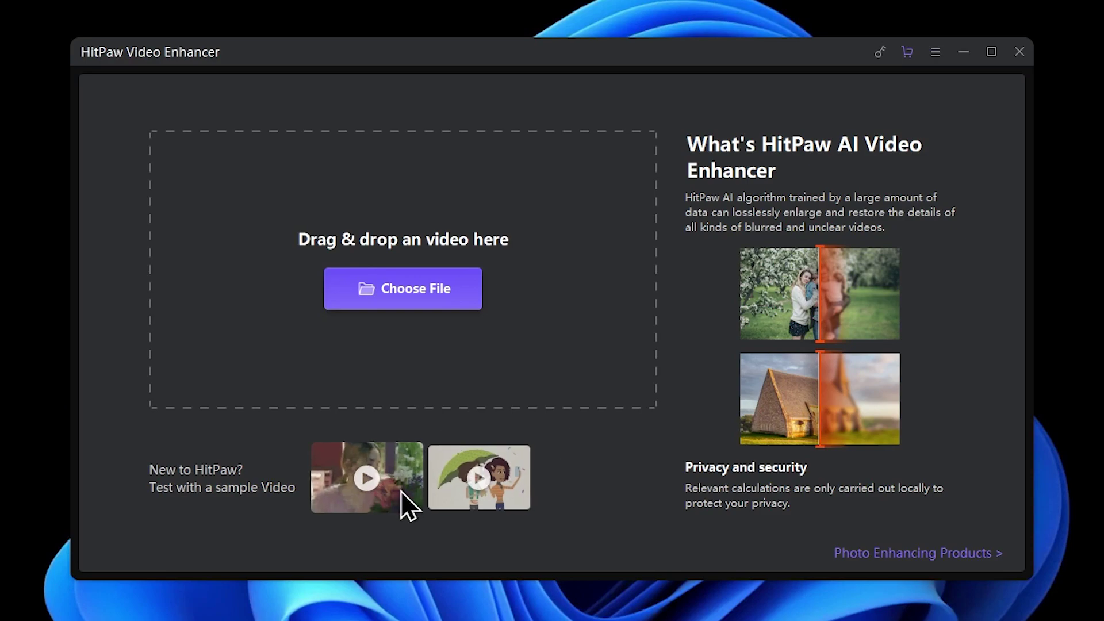
{"action": "left_click", "coordinate": [371, 475]}
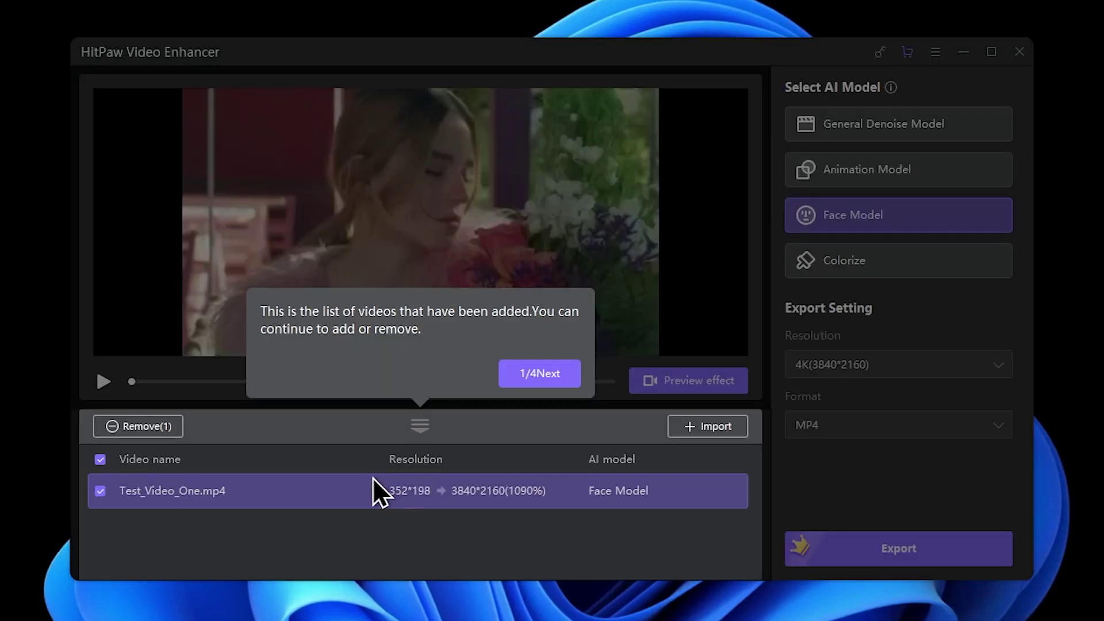
{"action": "left_click", "coordinate": [456, 371]}
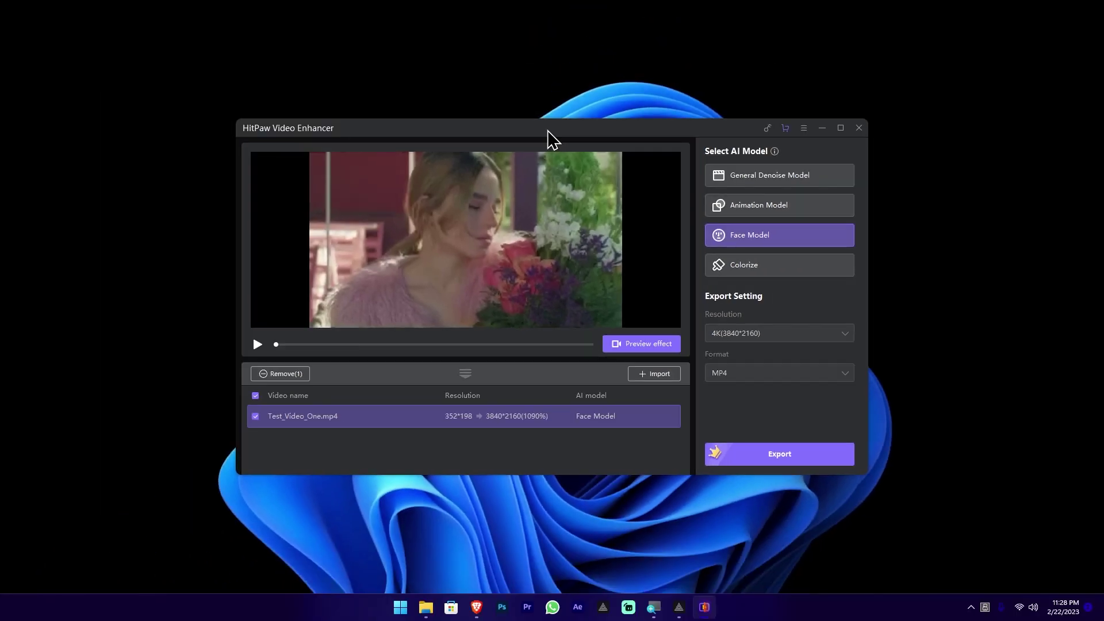
Maximize the program window and remove the sample clip from the video list.
{"action": "double_click", "coordinate": [545, 57]}
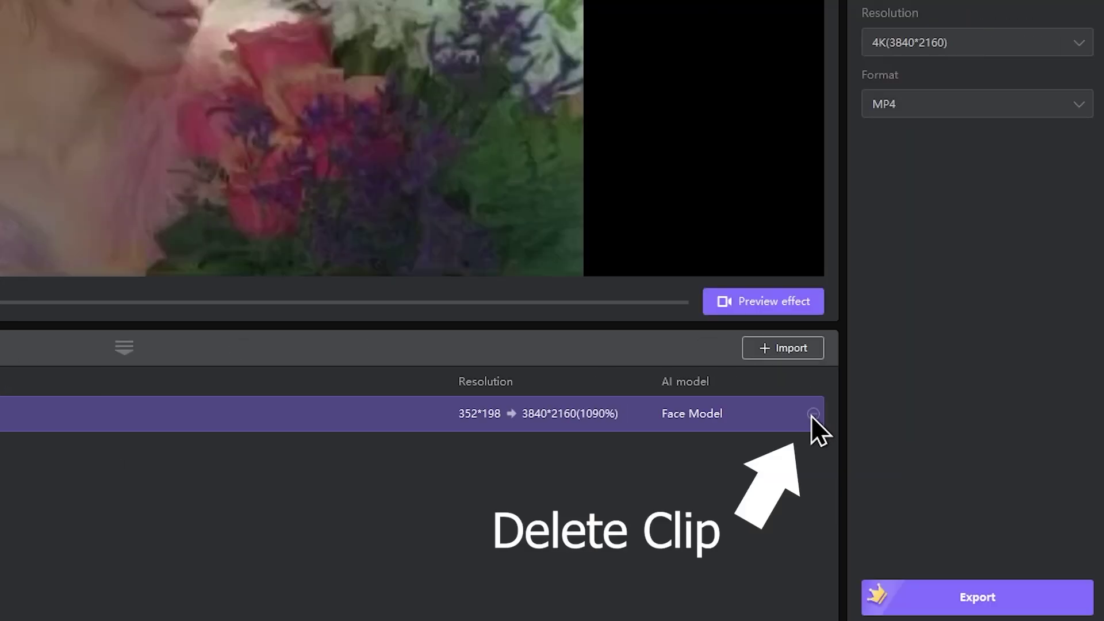
{"action": "left_click", "coordinate": [811, 416]}
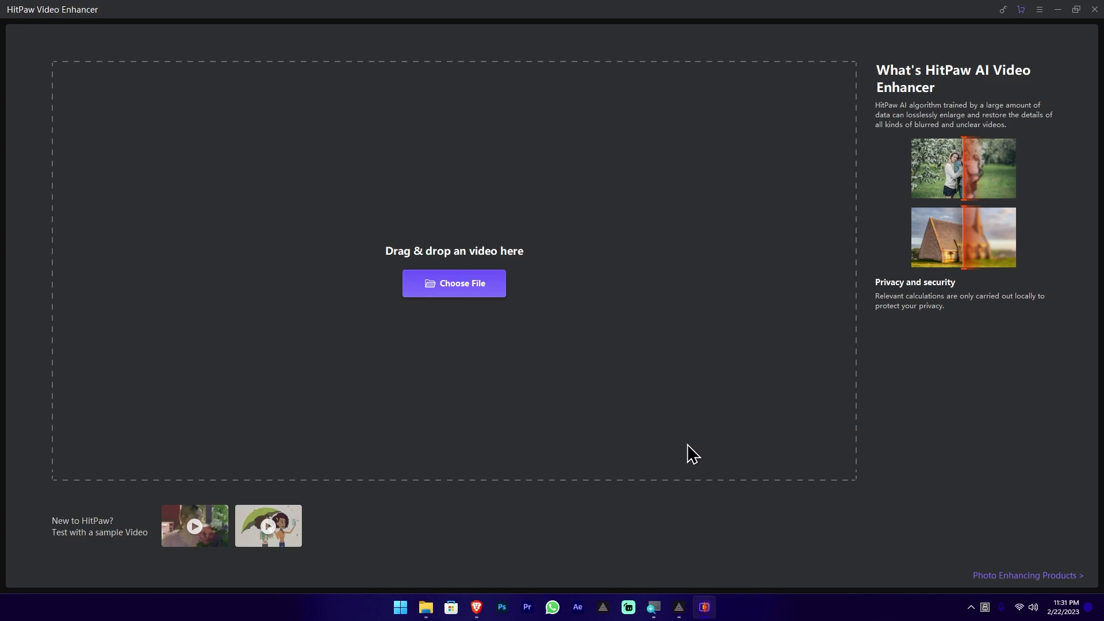
Add the 20230219_135905 clip straight from the Demo Videos folder in File Explorer to the import area.
{"action": "left_click", "coordinate": [428, 603]}
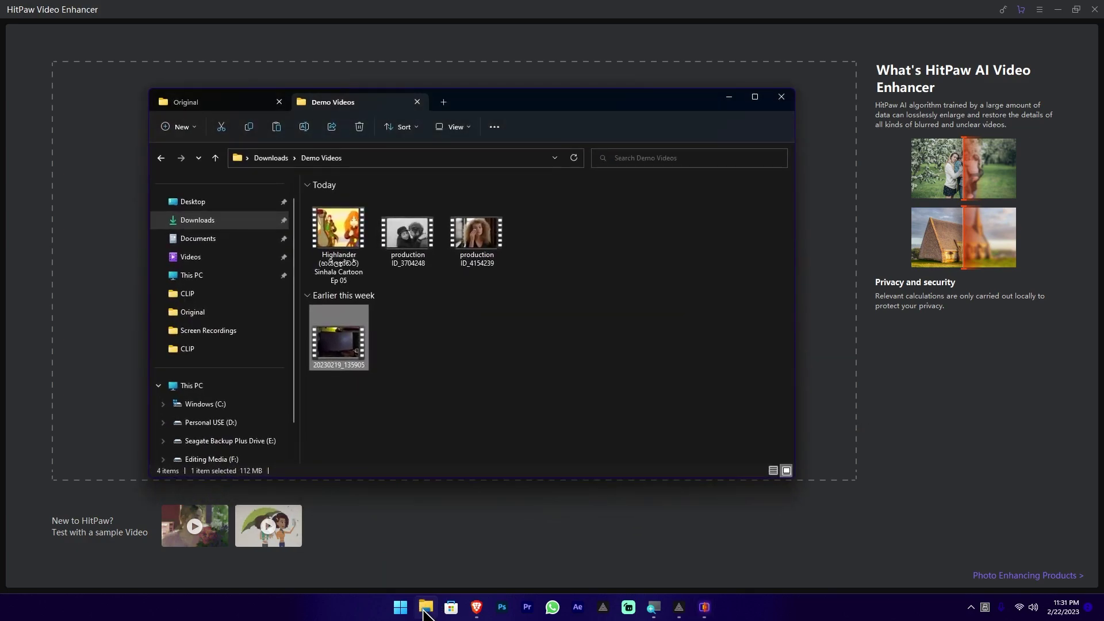
{"action": "left_click_drag", "start_coordinate": [535, 106], "coordinate": [909, 112]}
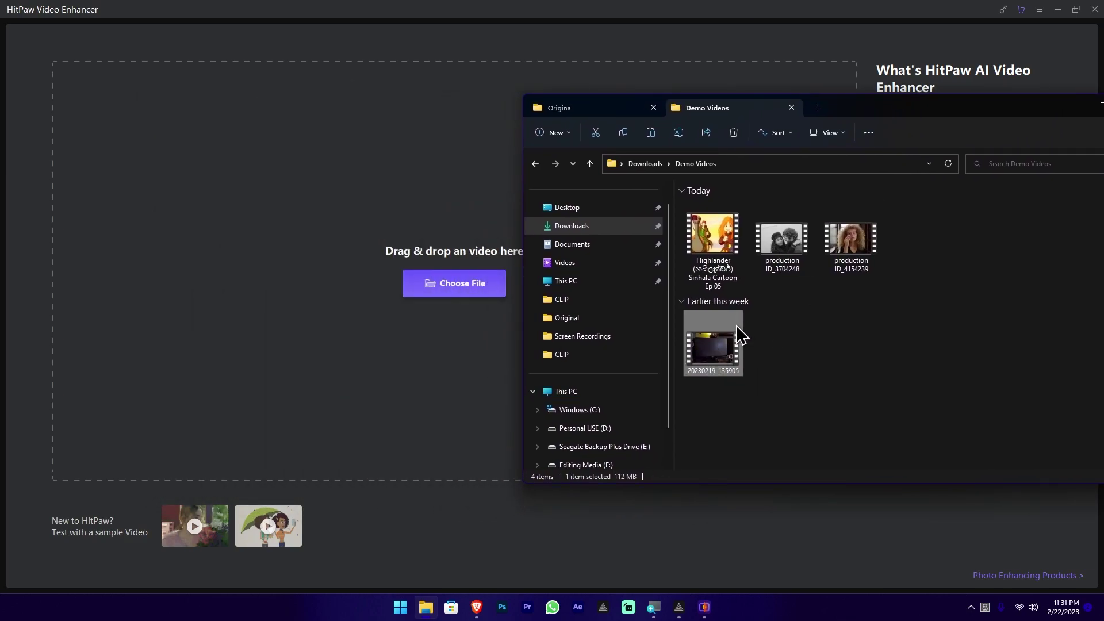
{"action": "left_click_drag", "start_coordinate": [720, 352], "coordinate": [426, 310]}
{"action": "left_click", "coordinate": [652, 52]}
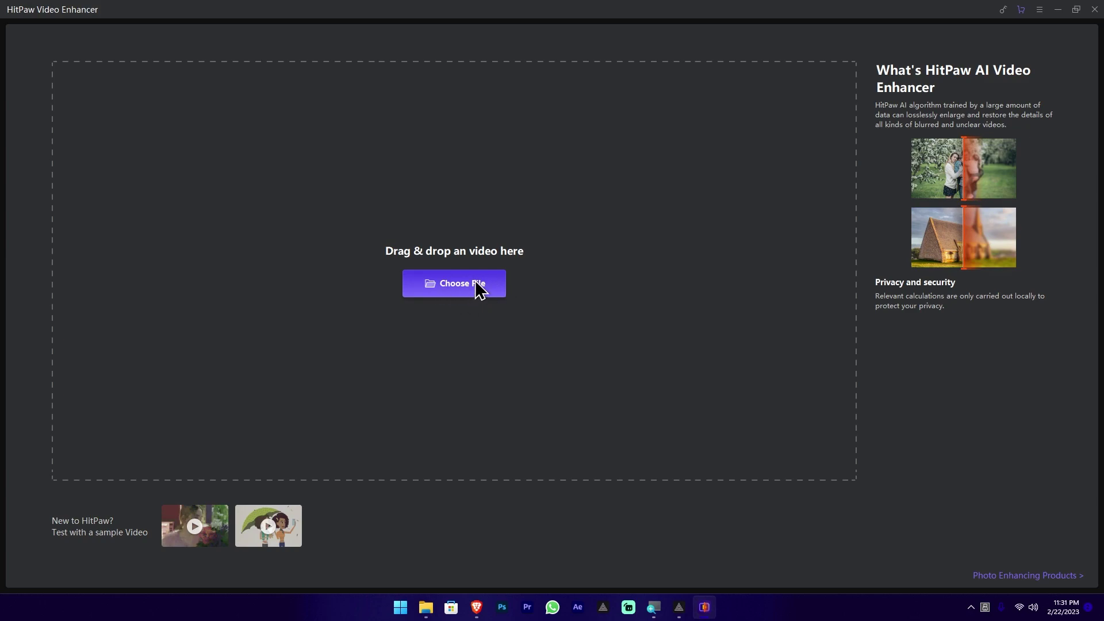
Import the video 20230219_135905 from the Demo Videos folder using the file chooser.
{"action": "left_click", "coordinate": [482, 293]}
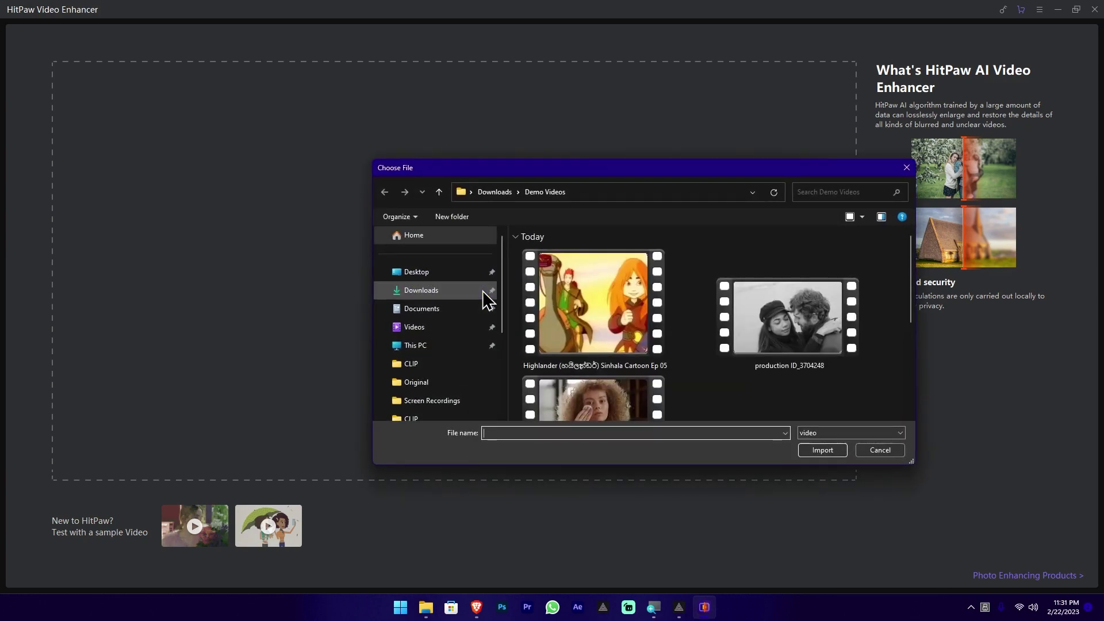
{"action": "scroll", "coordinate": [689, 323], "scroll_direction": "down", "scroll_amount": 2}
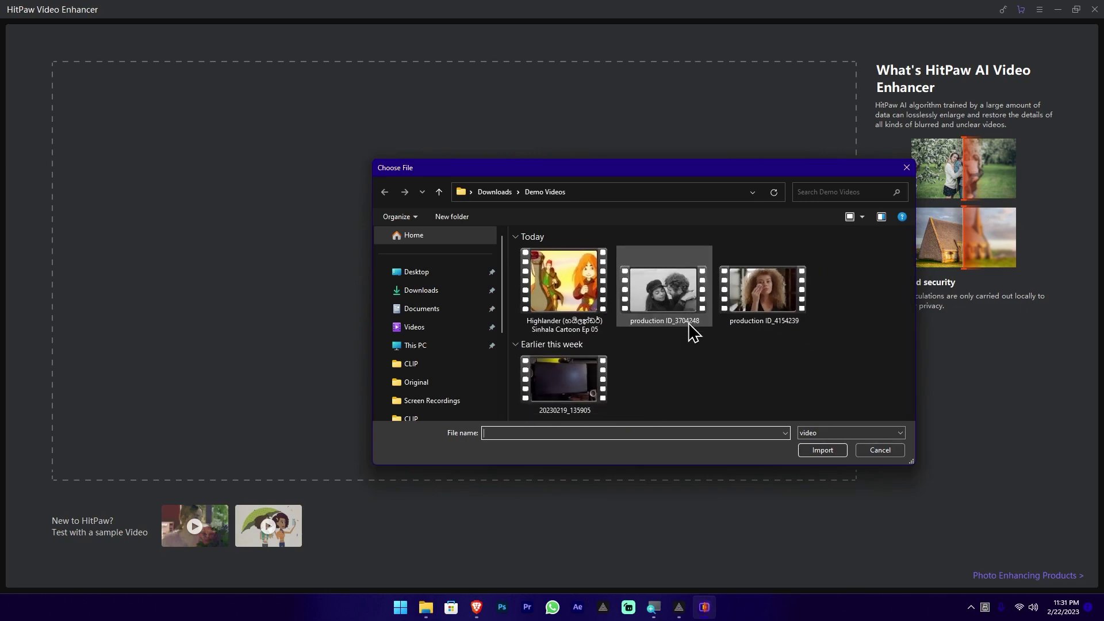
{"action": "left_click", "coordinate": [574, 388]}
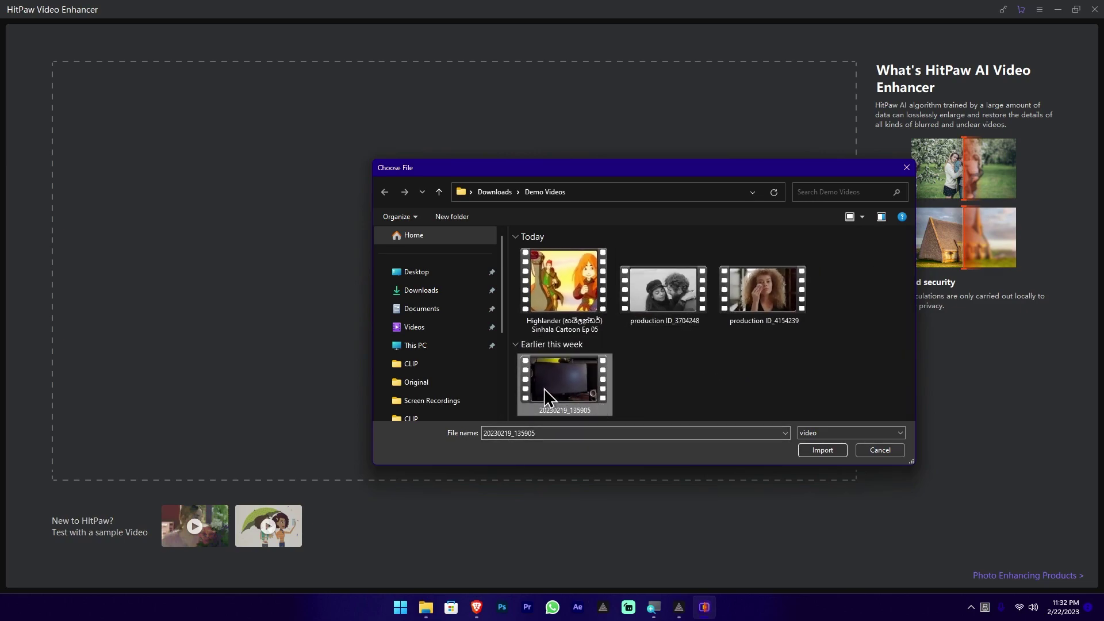
{"action": "double_click", "coordinate": [578, 379]}
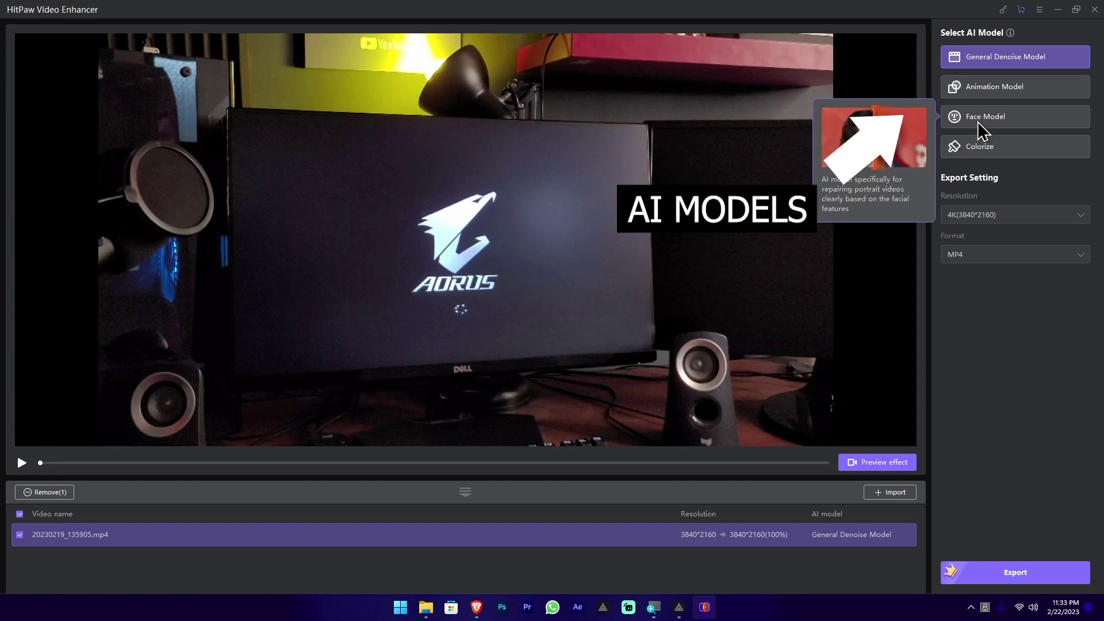
Examine the available AI models and their descriptions, from General Denoise to Animation, Face and Colorize.
{"action": "mouse_move", "coordinate": [1002, 64]}
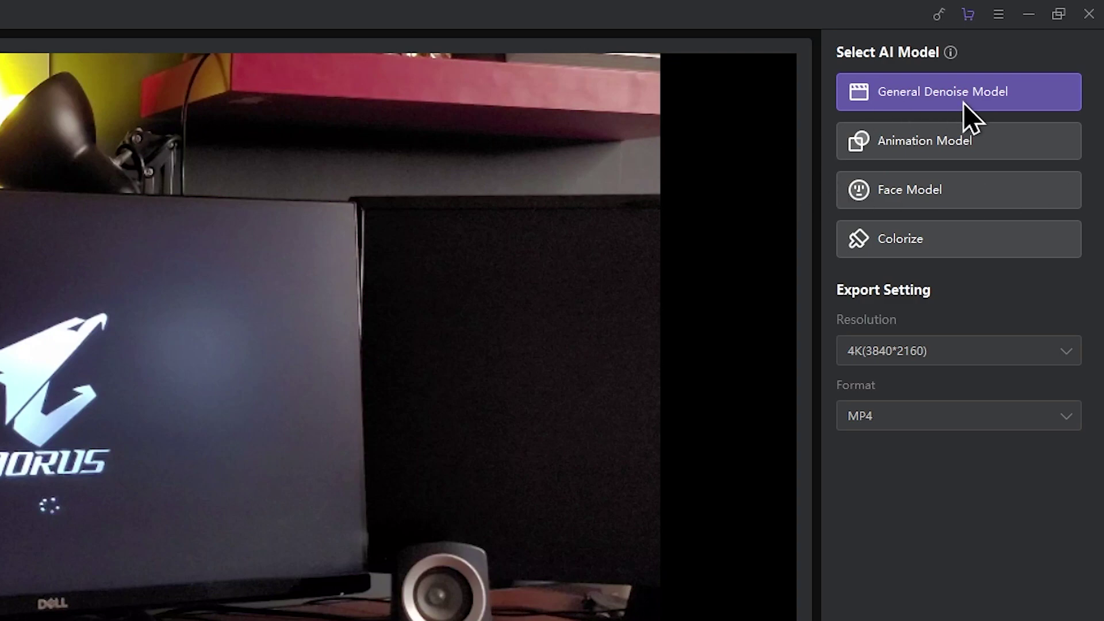
{"action": "mouse_move", "coordinate": [972, 97]}
{"action": "mouse_move", "coordinate": [918, 149]}
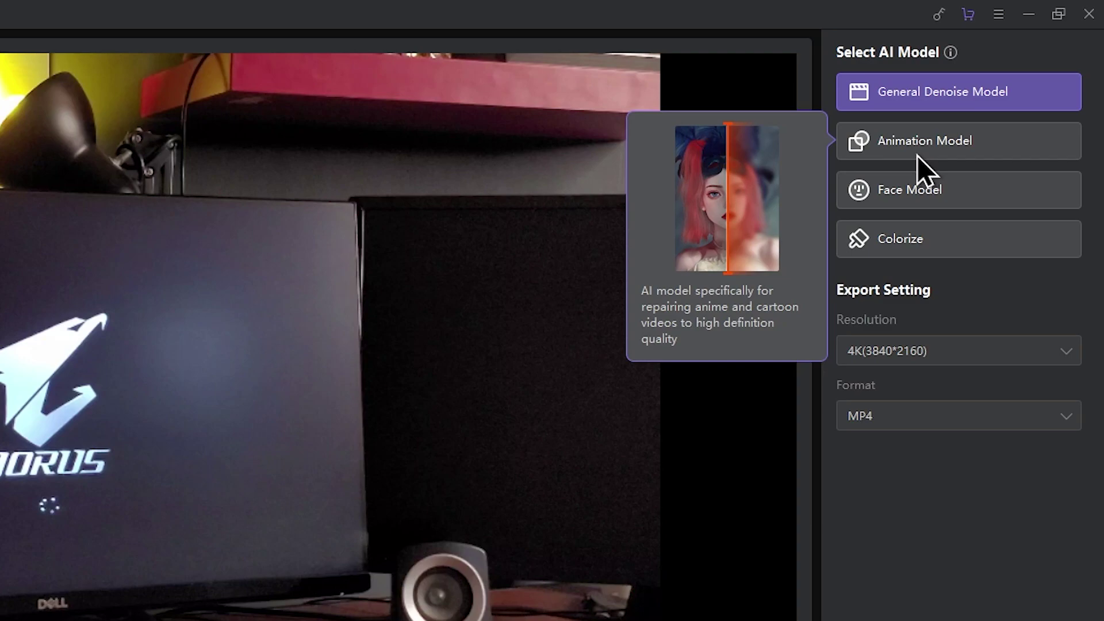
{"action": "mouse_move", "coordinate": [870, 202]}
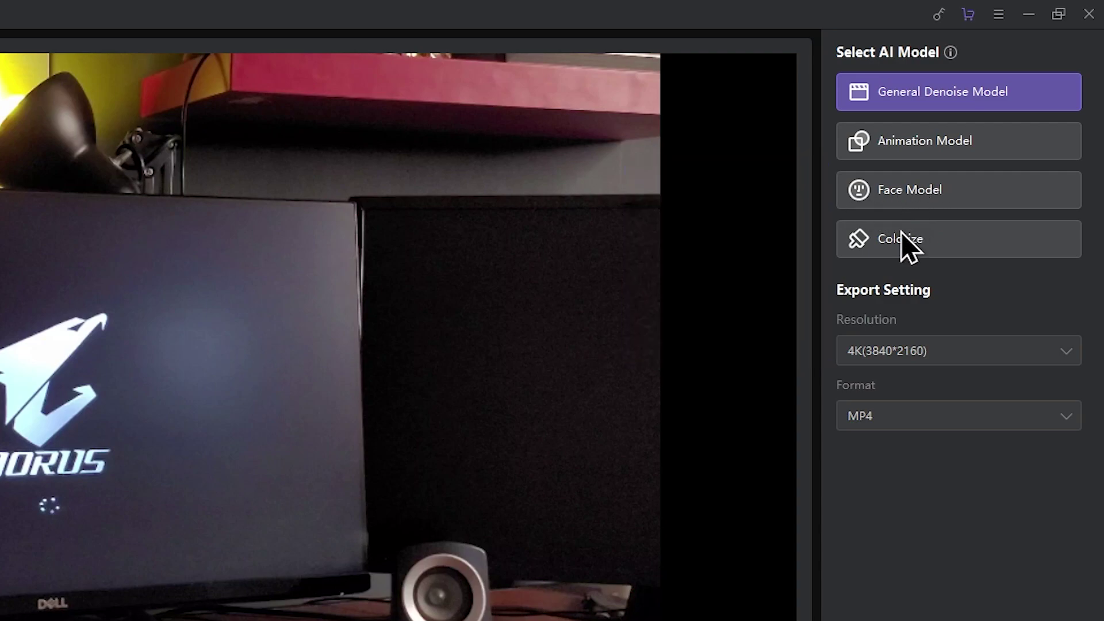
{"action": "mouse_move", "coordinate": [892, 251]}
Set the export resolution to 4K(3840*2160) and the export format to MP4.
{"action": "left_click", "coordinate": [906, 350]}
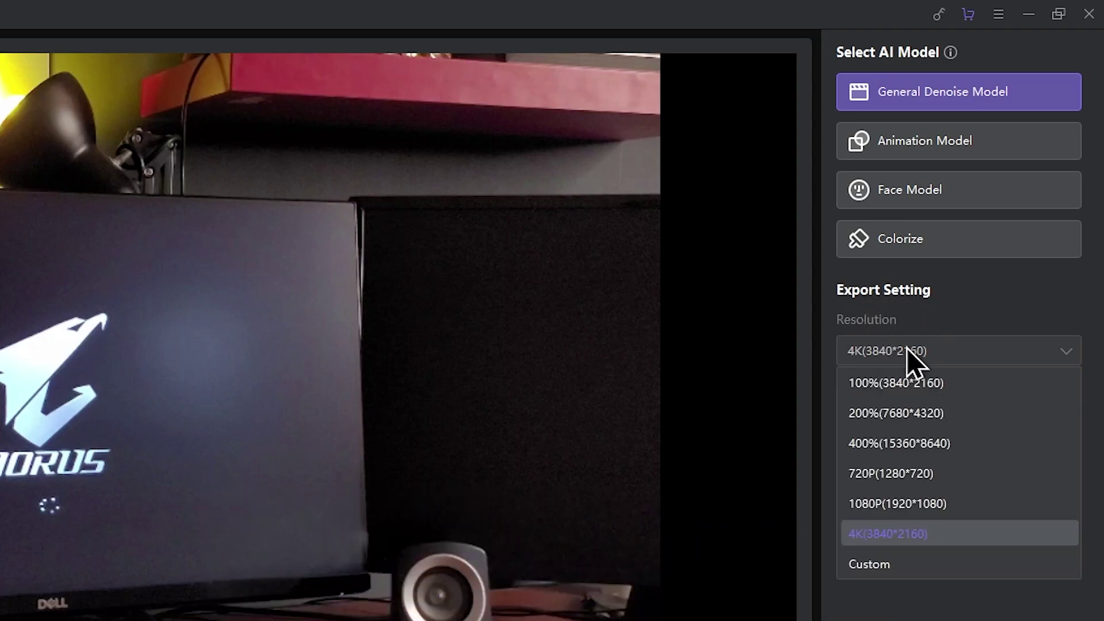
{"action": "left_click", "coordinate": [910, 537]}
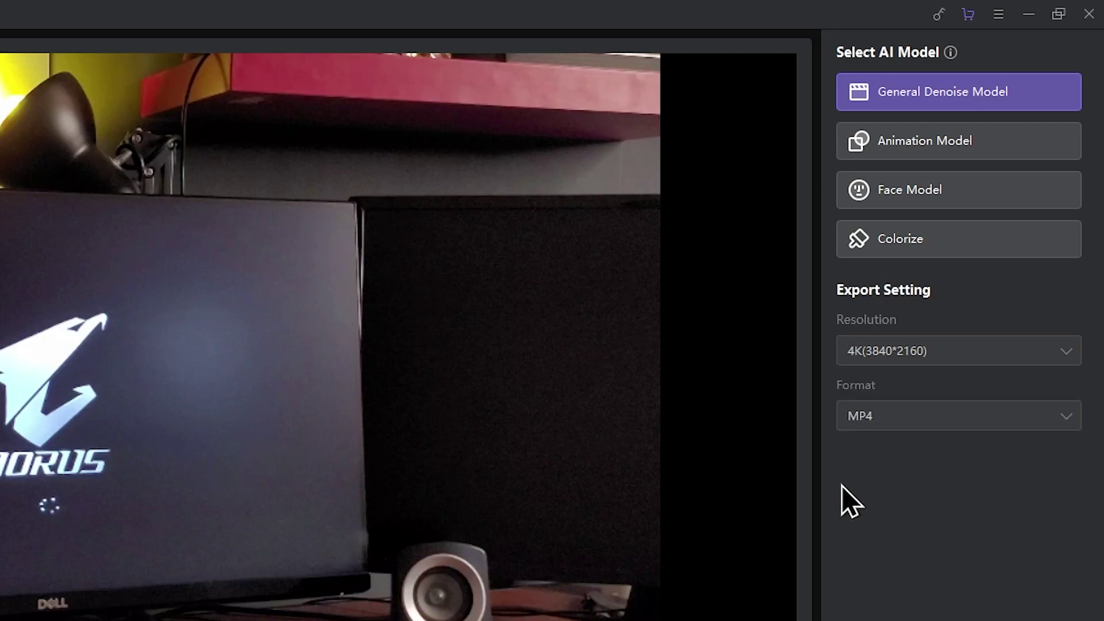
{"action": "left_click", "coordinate": [901, 422]}
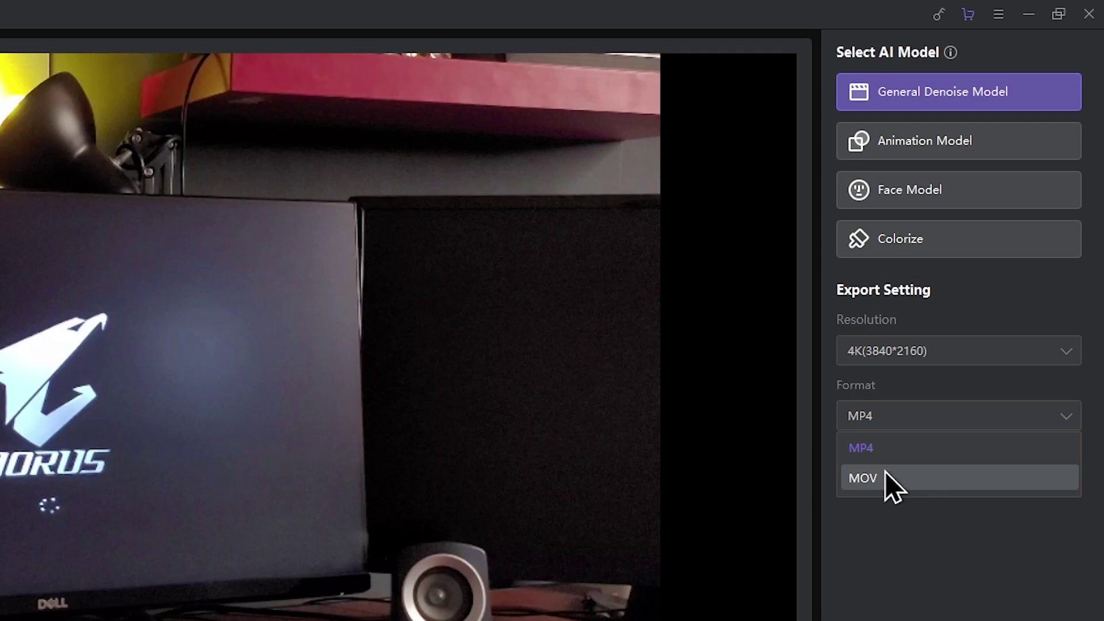
{"action": "left_click", "coordinate": [890, 452]}
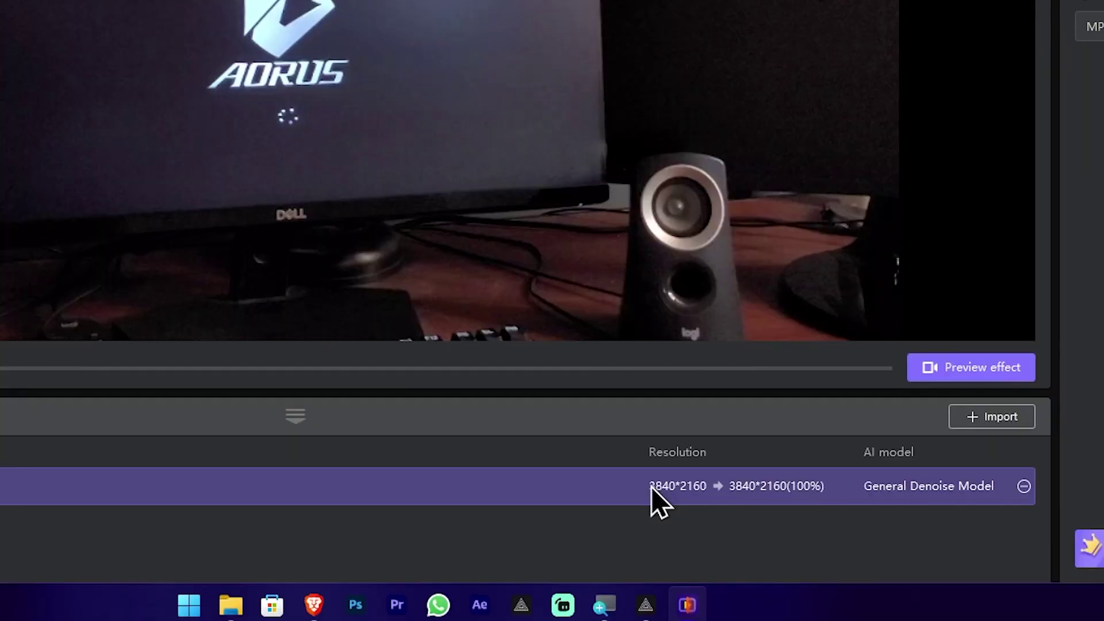
Check the clip's resolution entry, scrub along its timeline and generate a preview of the General Denoise Model effect.
{"action": "mouse_move", "coordinate": [527, 500]}
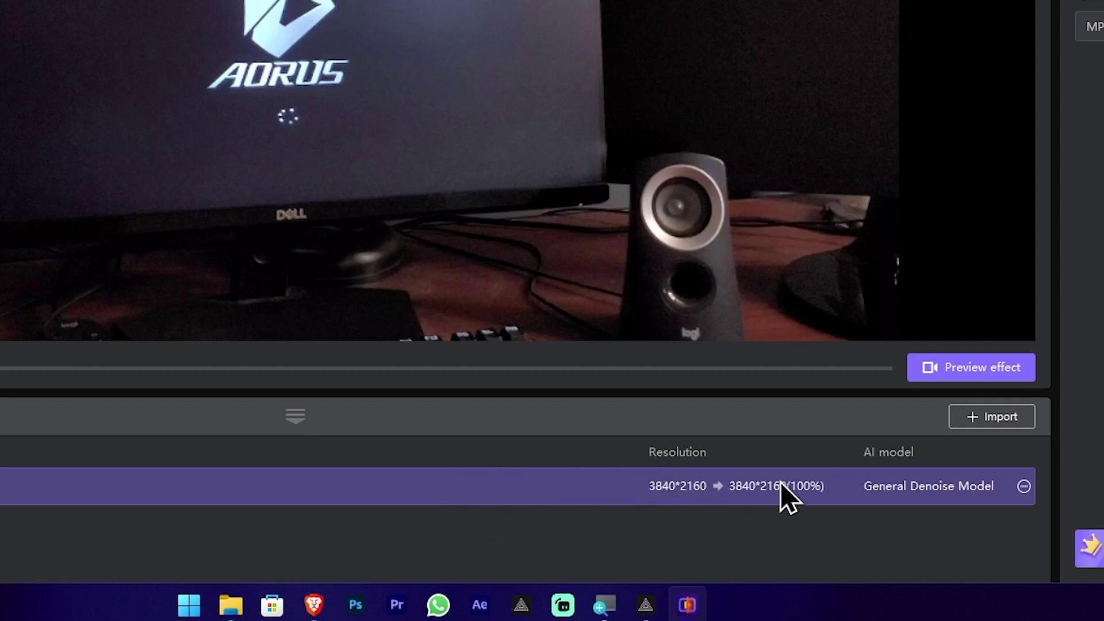
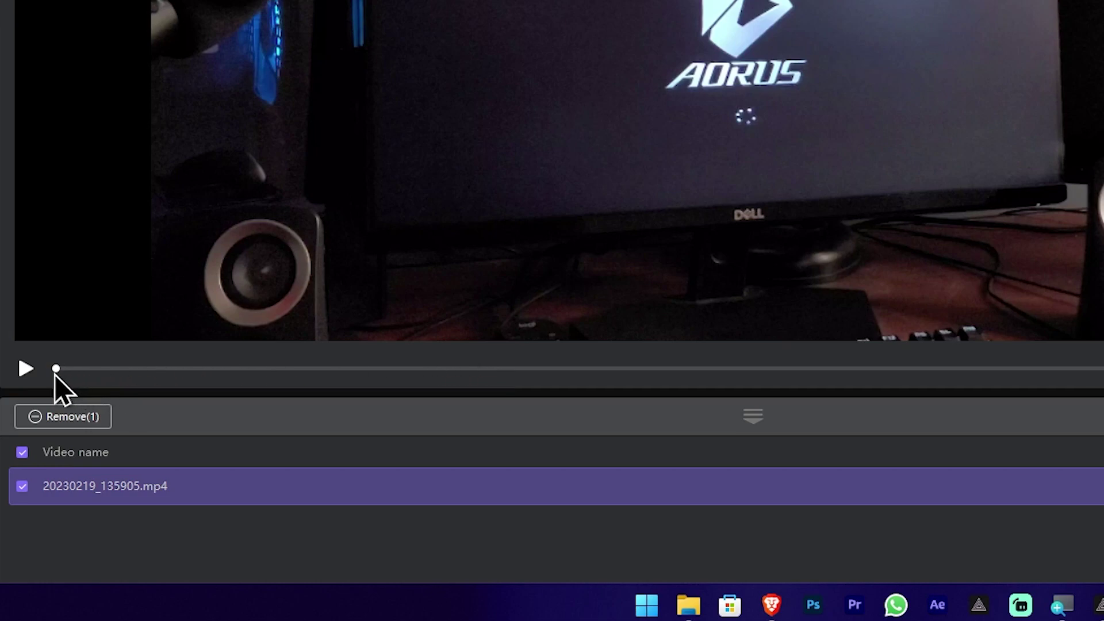
{"action": "left_click_drag", "start_coordinate": [56, 369], "coordinate": [200, 392]}
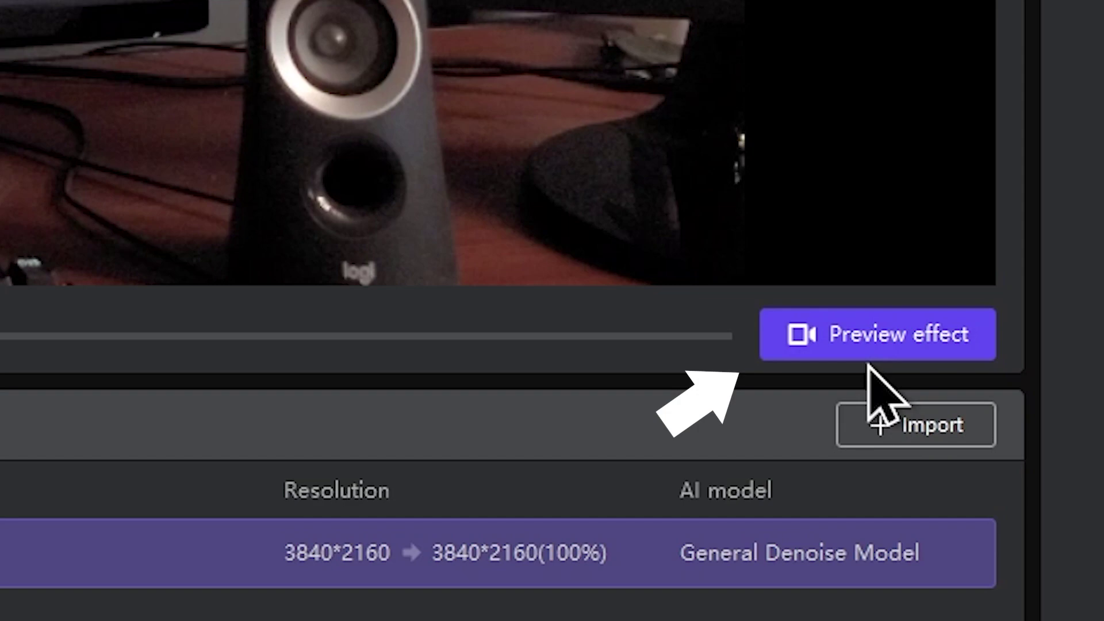
{"action": "left_click", "coordinate": [888, 344]}
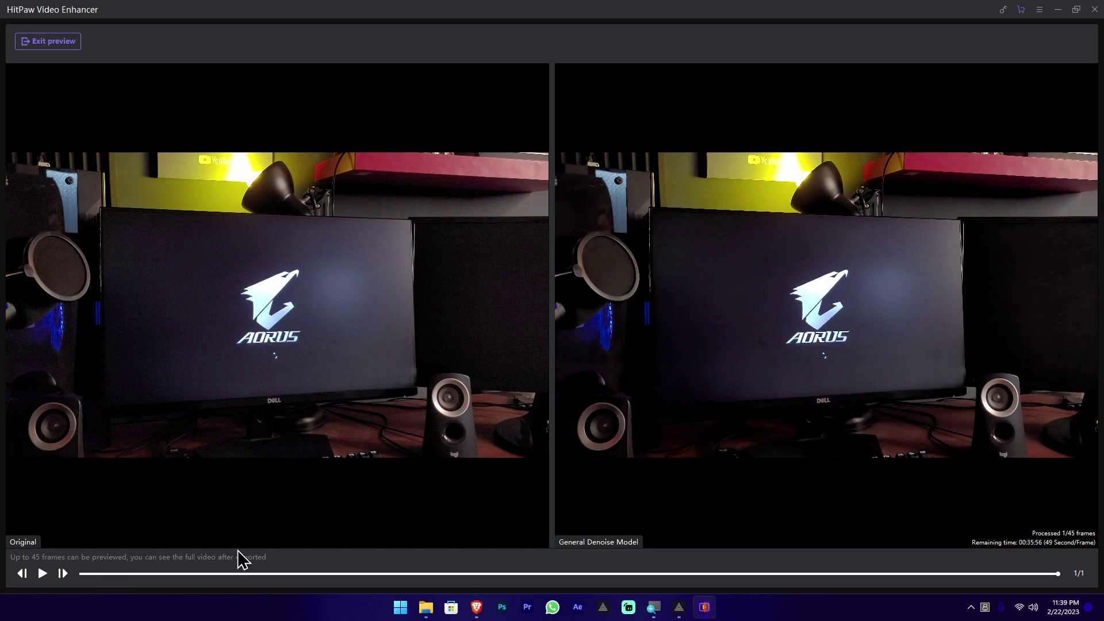
Compare the original and General Denoise Model frames up close around the monitor logo and speaker, and exit the preview.
{"action": "left_click", "coordinate": [42, 573]}
{"action": "scroll", "coordinate": [686, 312], "scroll_direction": "up", "scroll_amount": 4}
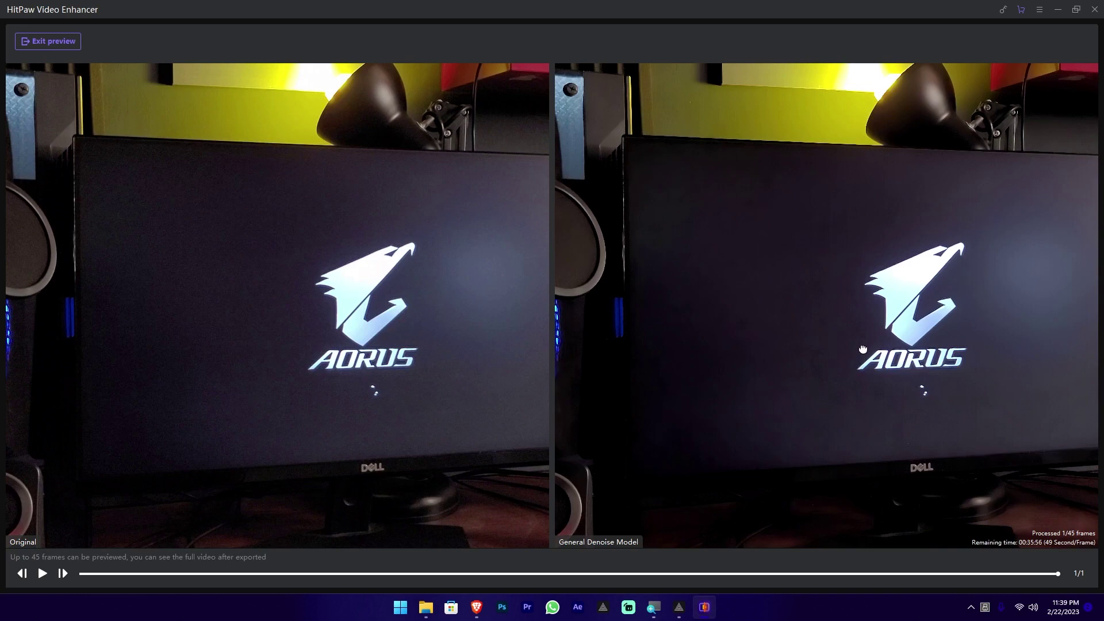
{"action": "left_click_drag", "start_coordinate": [862, 349], "coordinate": [744, 323]}
{"action": "left_click_drag", "start_coordinate": [868, 320], "coordinate": [784, 310]}
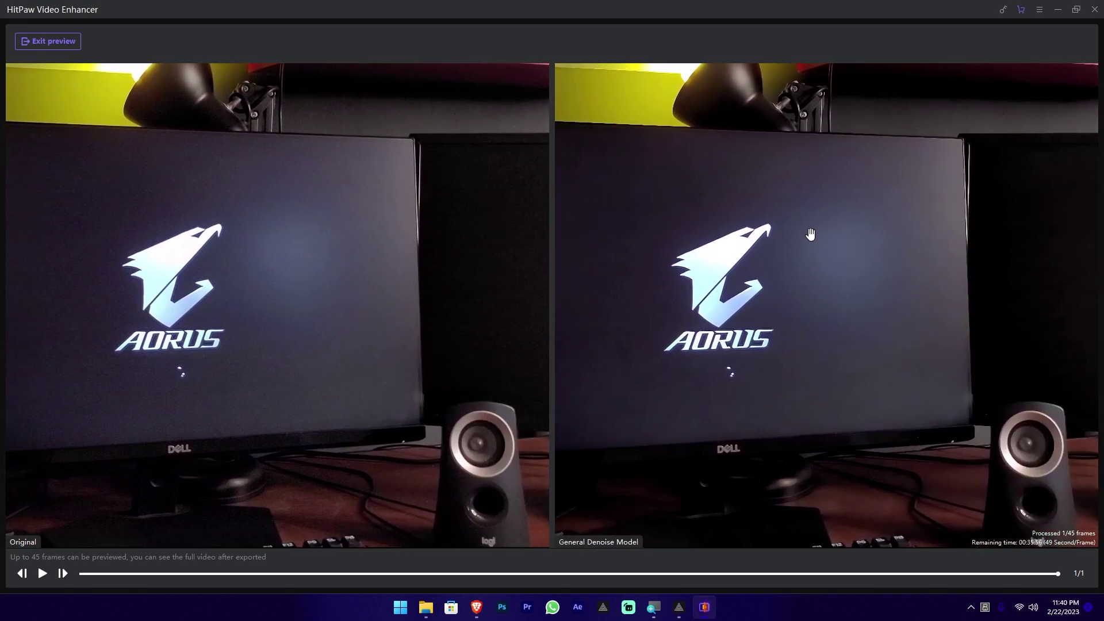
{"action": "left_click_drag", "start_coordinate": [890, 332], "coordinate": [662, 322]}
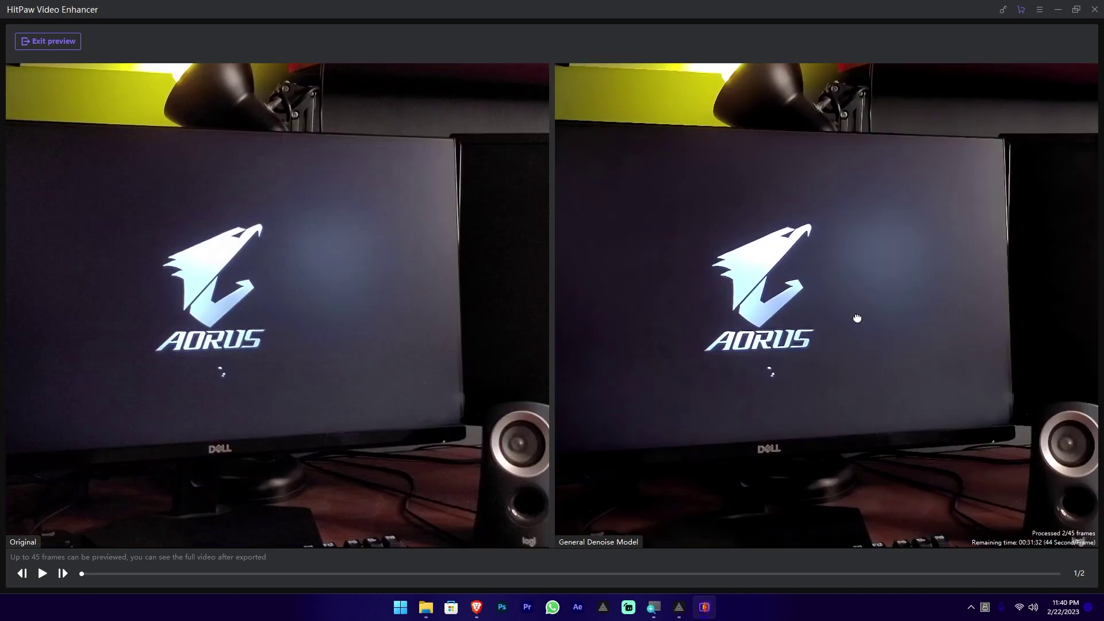
{"action": "left_click_drag", "start_coordinate": [886, 319], "coordinate": [723, 303]}
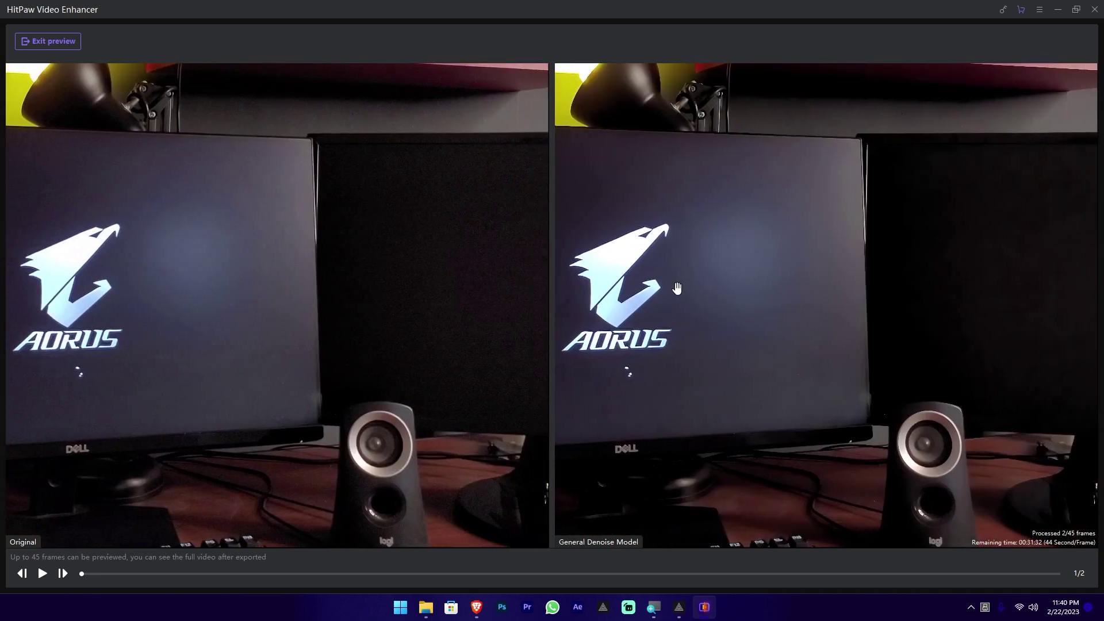
{"action": "left_click", "coordinate": [63, 43]}
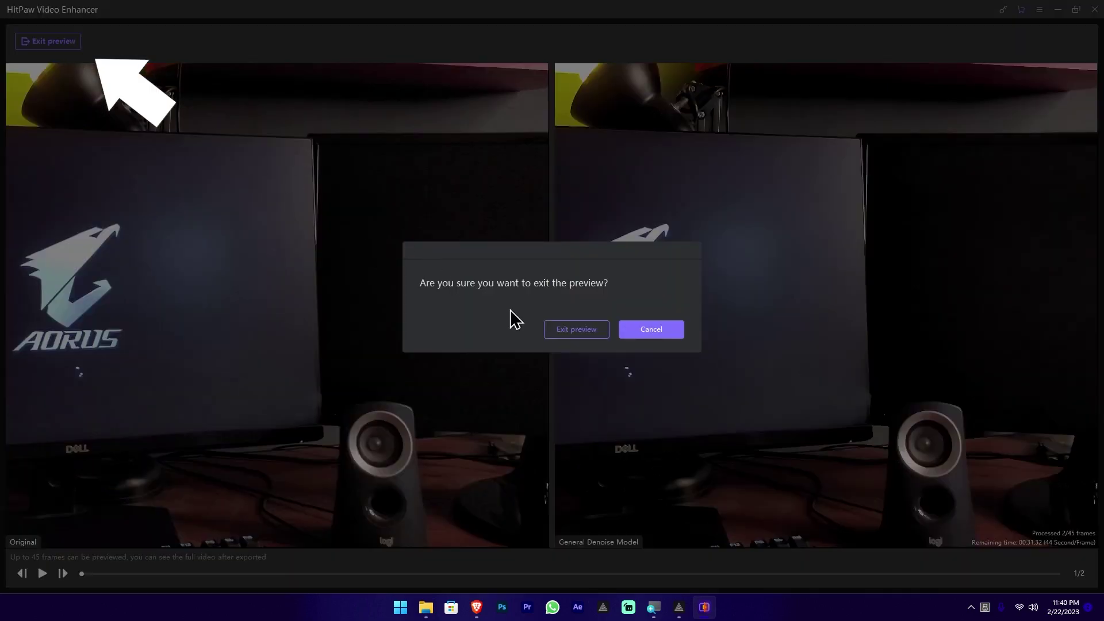
{"action": "left_click", "coordinate": [593, 329]}
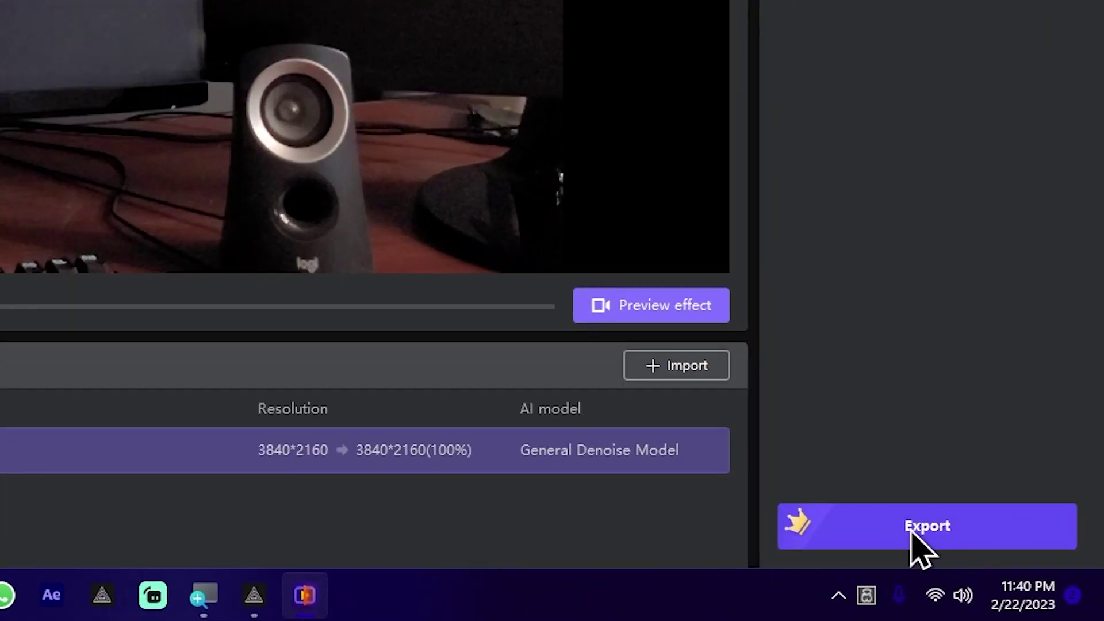
Export the denoised 20230219_135905 video to the Desktop folder, check its export entry and leave the export view.
{"action": "left_click", "coordinate": [1007, 573]}
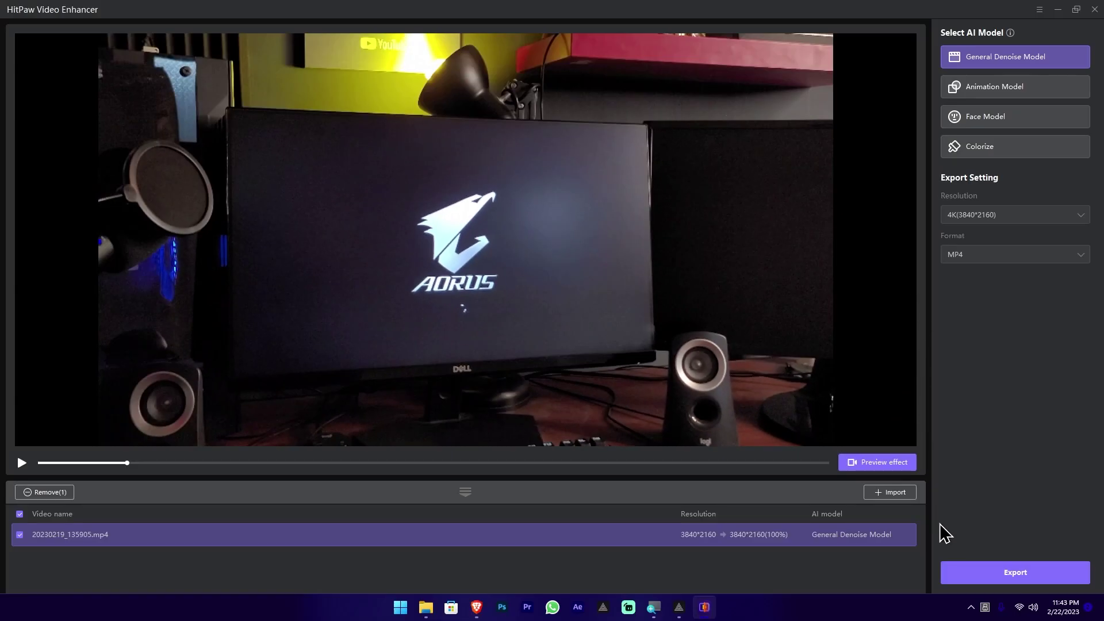
{"action": "left_click", "coordinate": [978, 578]}
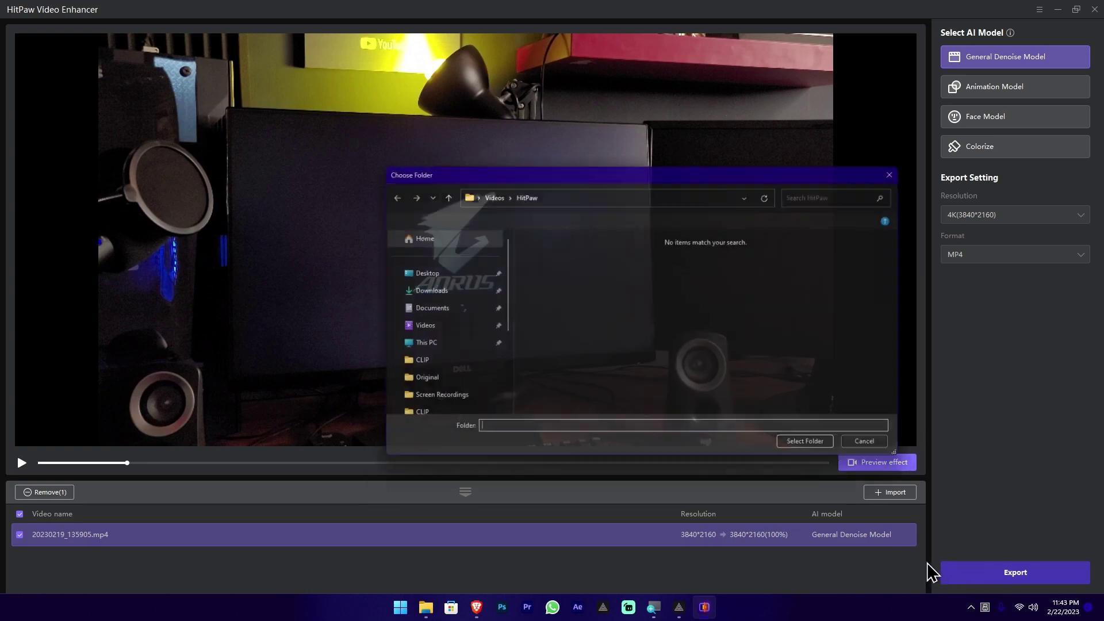
{"action": "left_click_drag", "start_coordinate": [631, 178], "coordinate": [496, 162]}
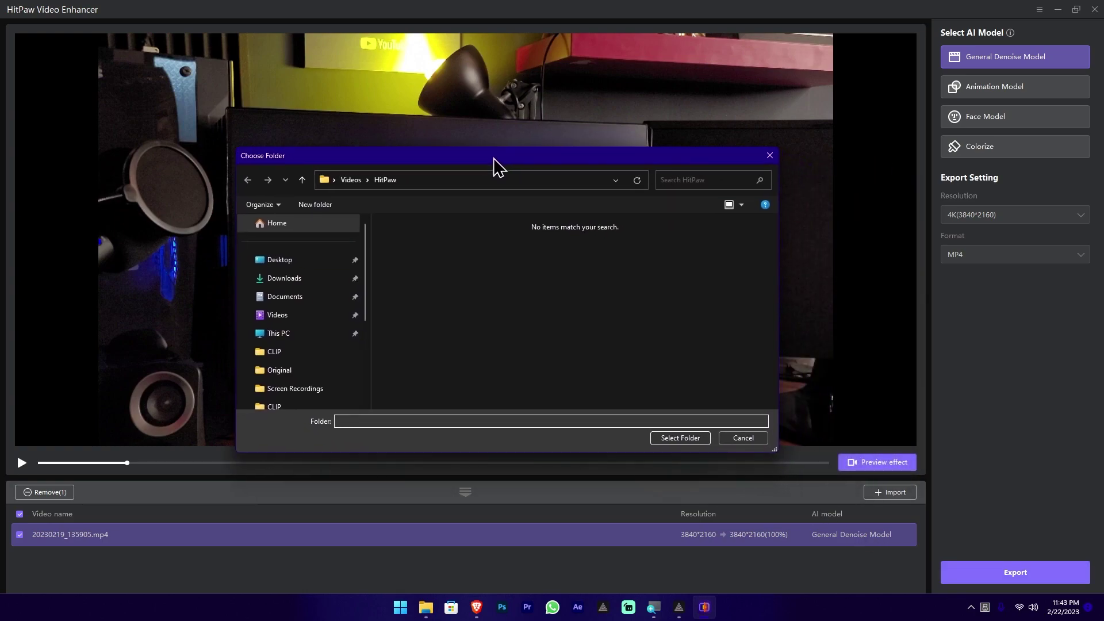
{"action": "left_click", "coordinate": [307, 261]}
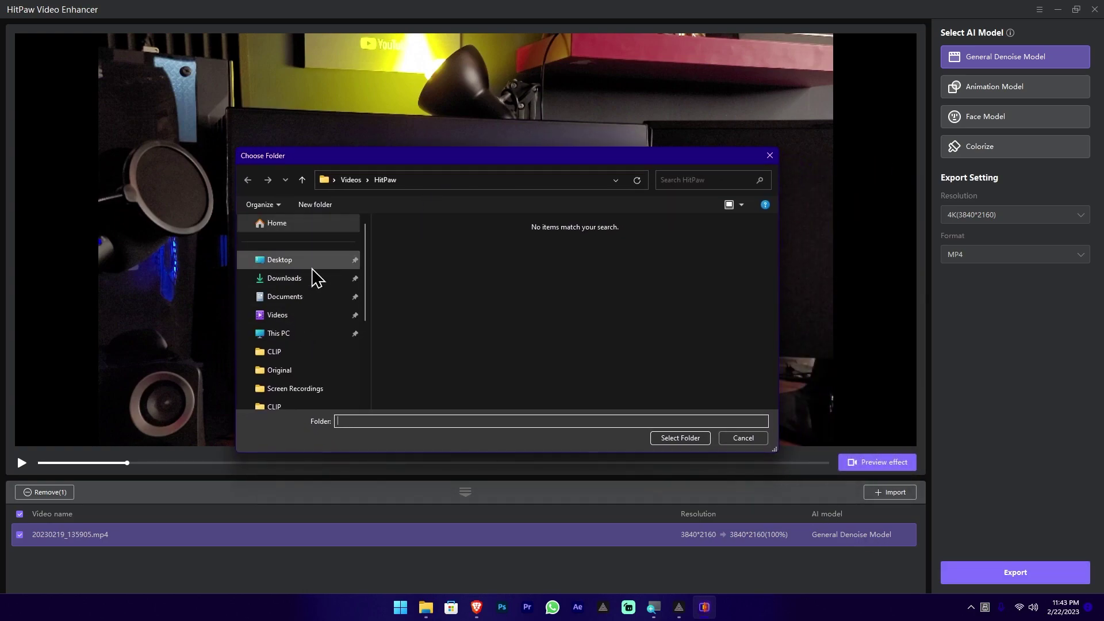
{"action": "left_click", "coordinate": [681, 438]}
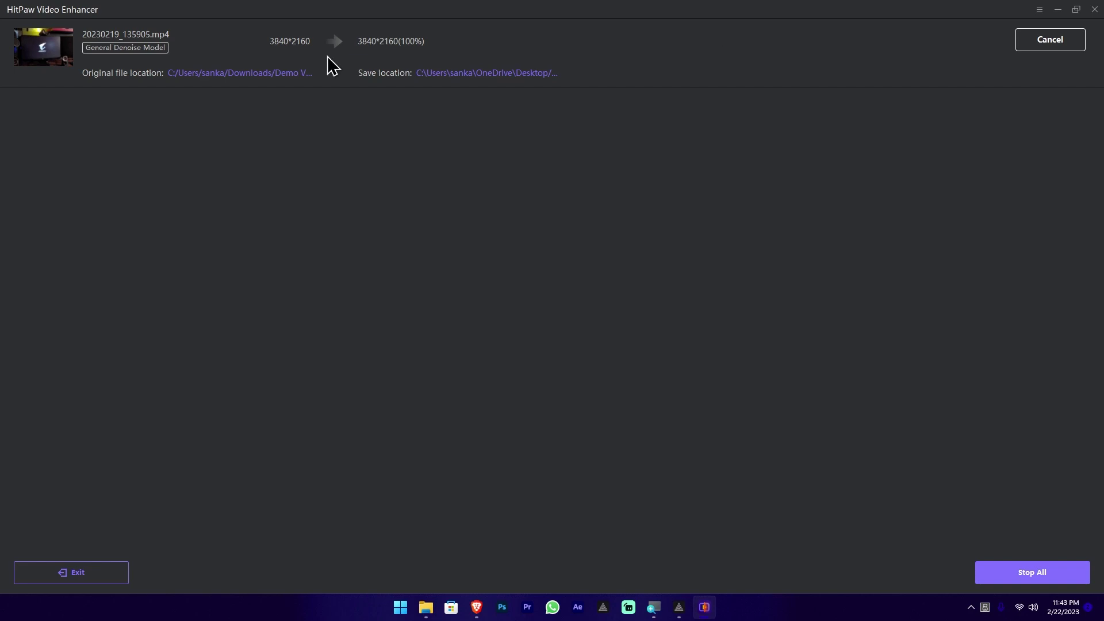
{"action": "mouse_move", "coordinate": [338, 43]}
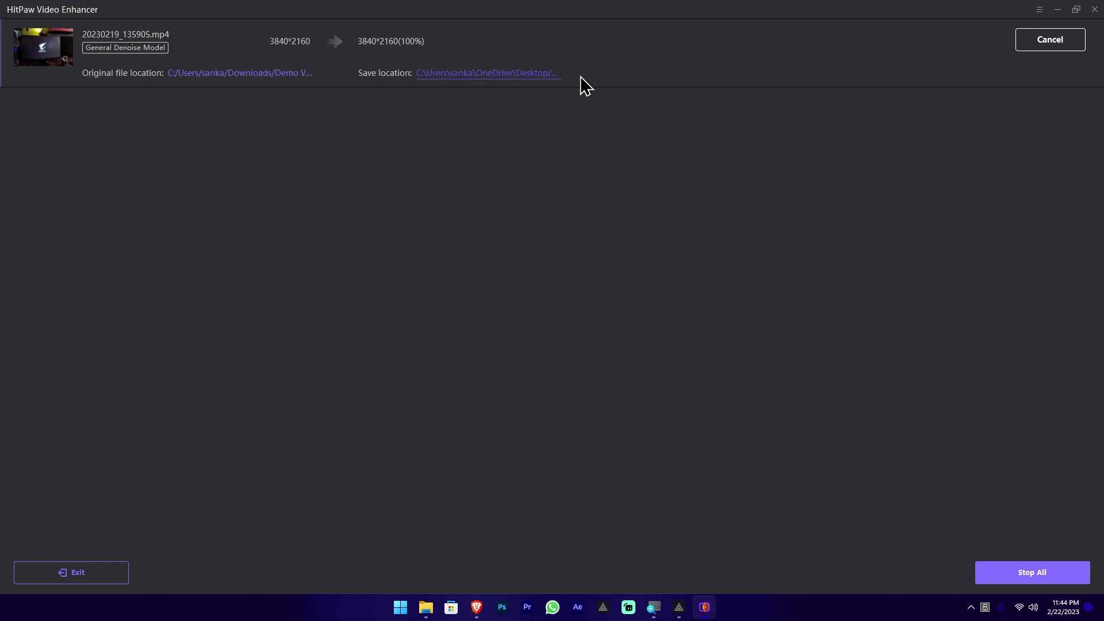
{"action": "left_click", "coordinate": [1094, 10]}
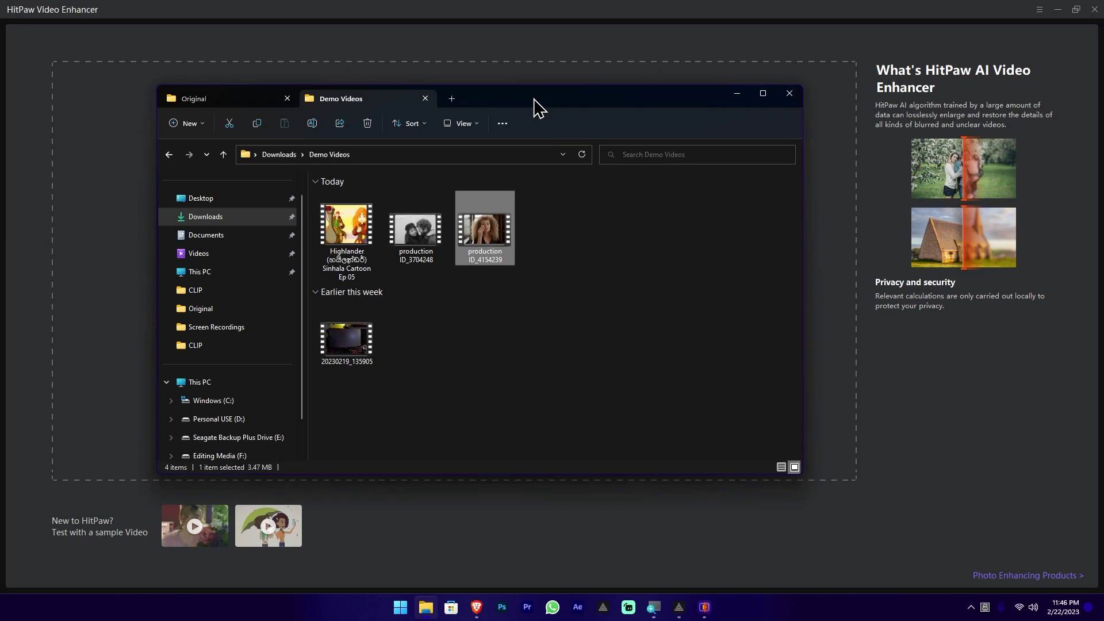
Import the video production ID_4154239 from the Demo Videos folder in File Explorer.
{"action": "left_click_drag", "start_coordinate": [535, 107], "coordinate": [838, 189]}
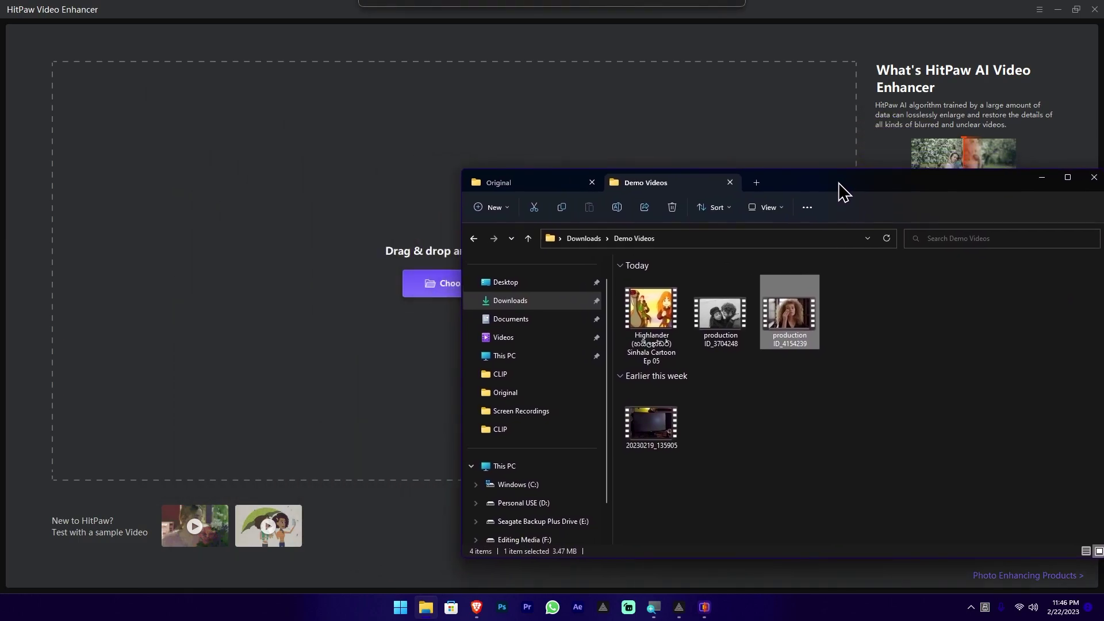
{"action": "left_click_drag", "start_coordinate": [808, 322], "coordinate": [360, 295]}
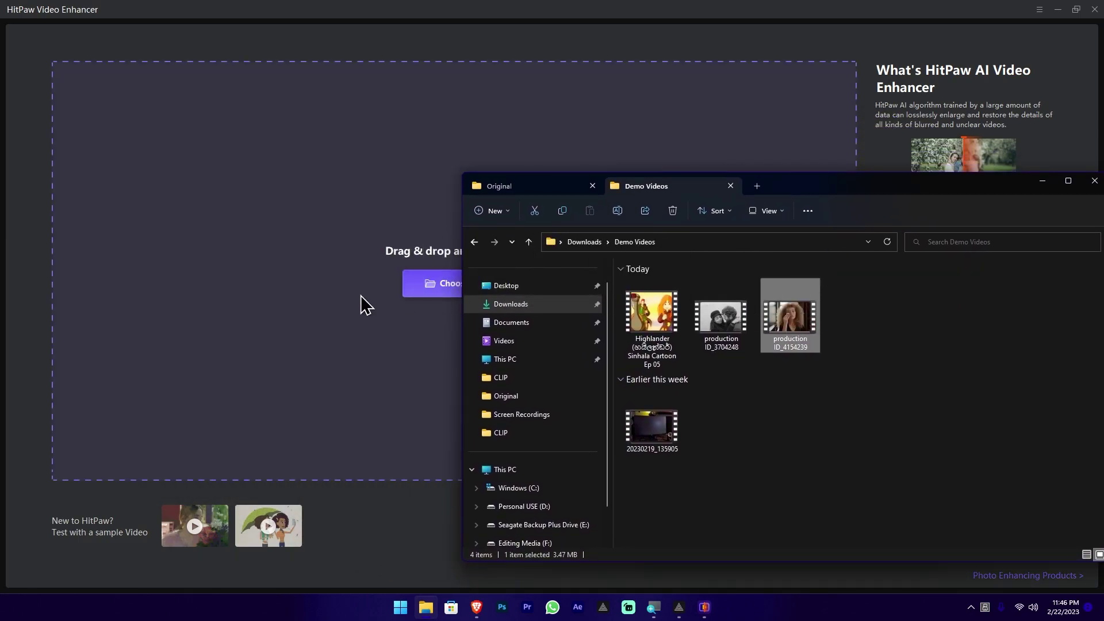
{"action": "left_click", "coordinate": [828, 20]}
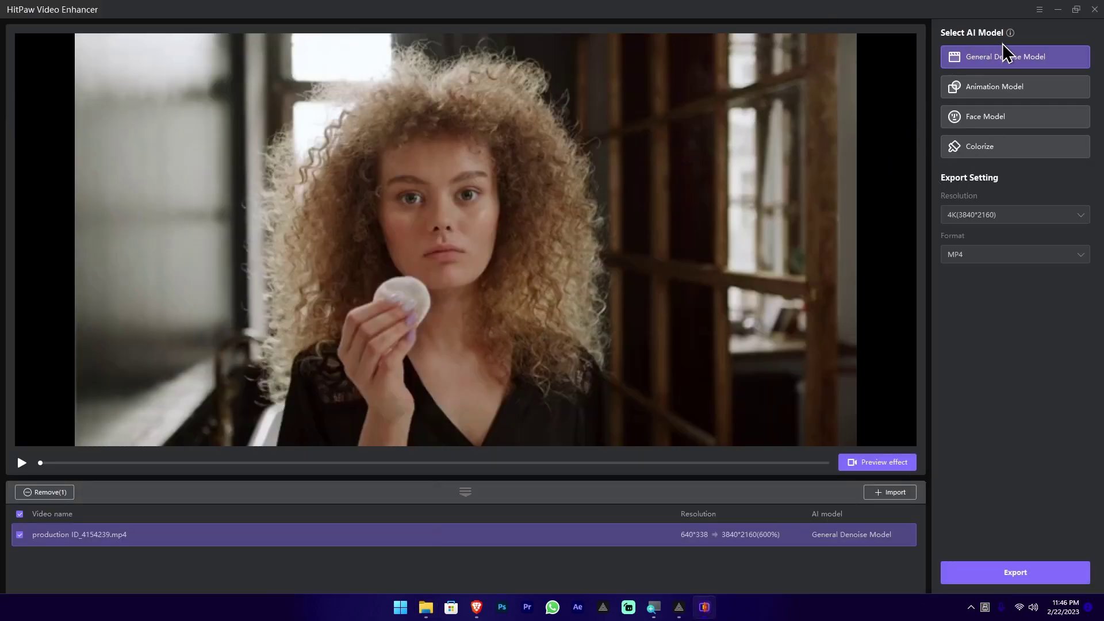
Apply the Face Model to the portrait clip, preview its effect and exit the preview.
{"action": "left_click", "coordinate": [1014, 120]}
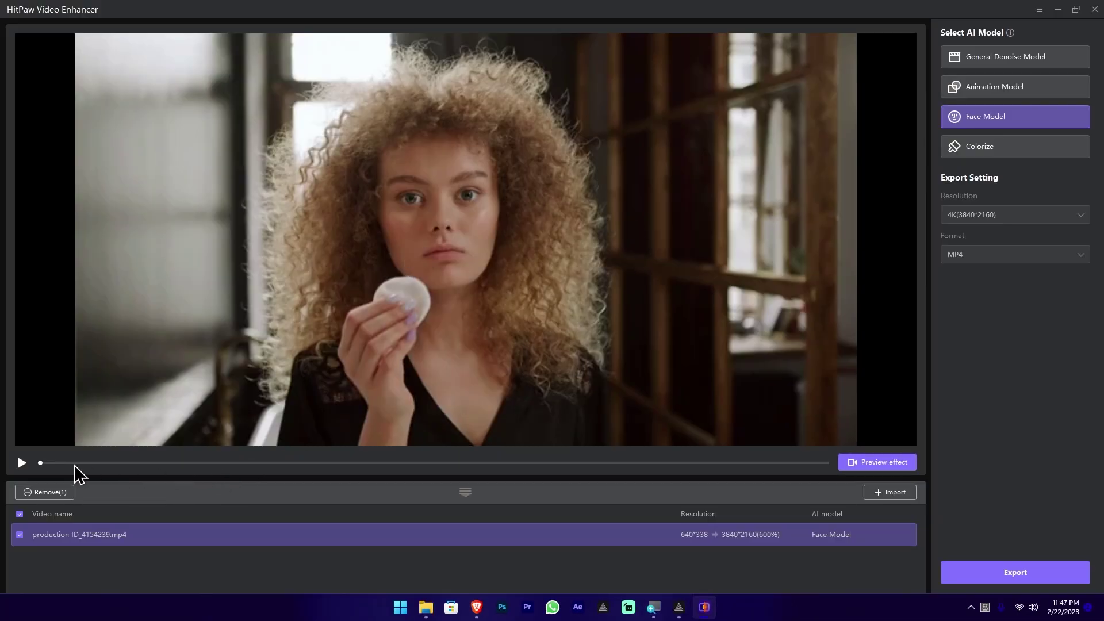
{"action": "left_click", "coordinate": [893, 465]}
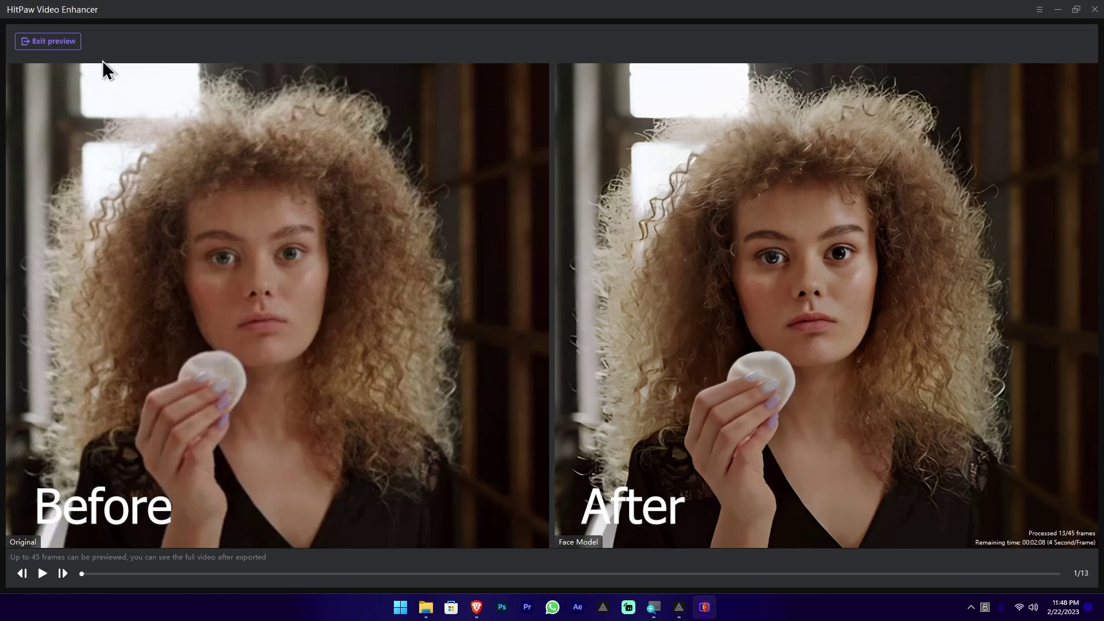
{"action": "left_click", "coordinate": [58, 47]}
{"action": "left_click", "coordinate": [579, 336]}
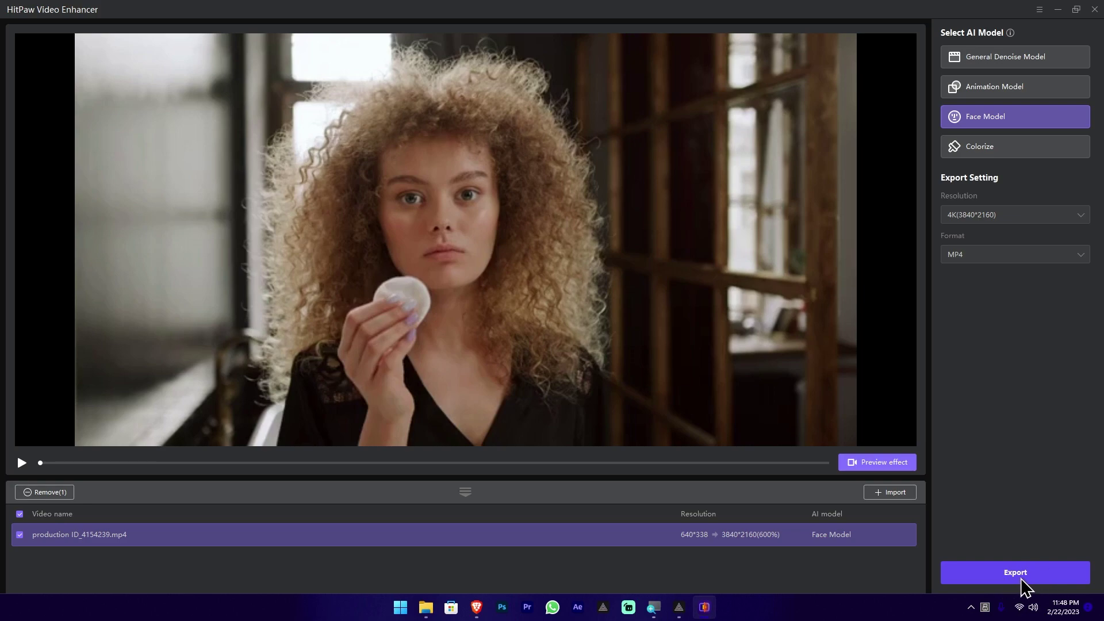
Remove the portrait clip and import the Highlander Sinhala Cartoon Ep 05 video from the Demo Videos folder instead.
{"action": "mouse_move", "coordinate": [898, 541]}
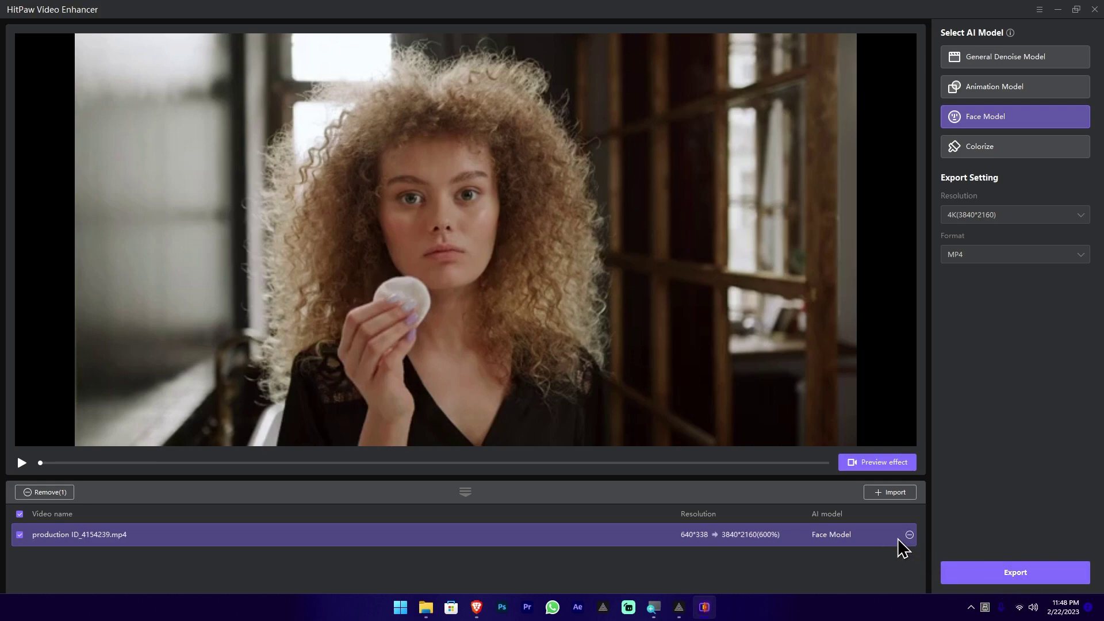
{"action": "left_click", "coordinate": [909, 535]}
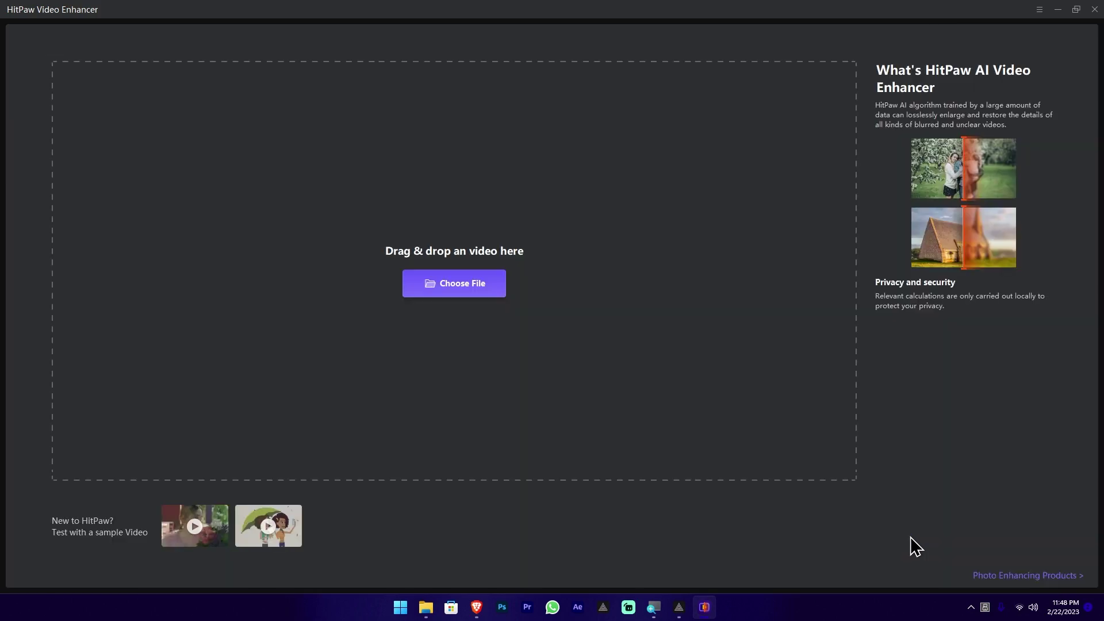
{"action": "left_click", "coordinate": [426, 608]}
{"action": "left_click", "coordinate": [713, 337]}
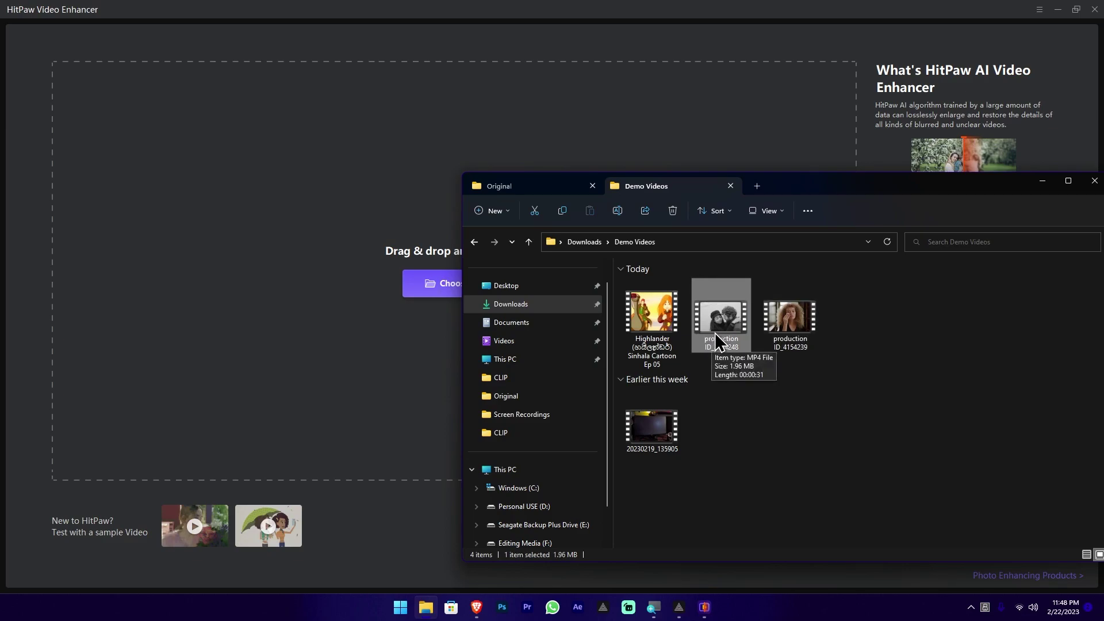
{"action": "left_click_drag", "start_coordinate": [652, 313], "coordinate": [358, 306]}
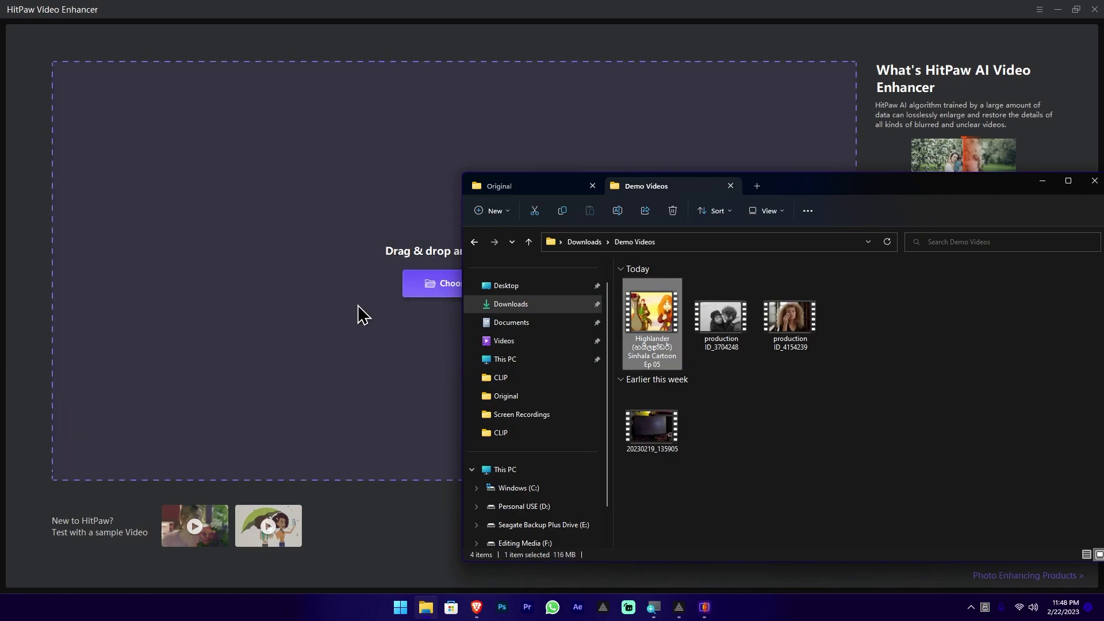
{"action": "left_click", "coordinate": [792, 148]}
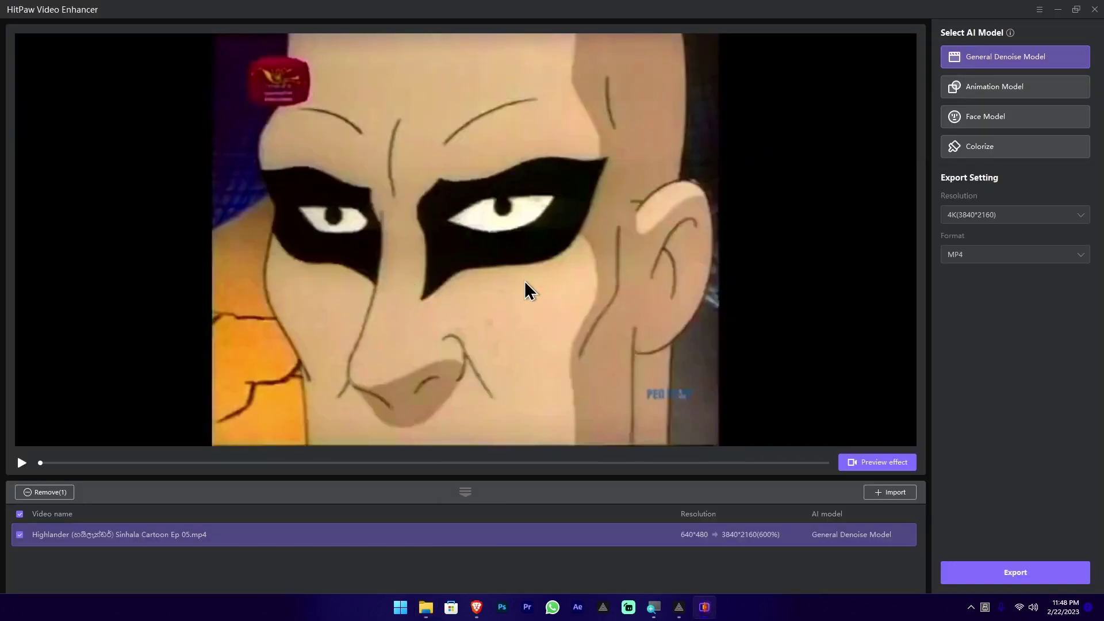
Select the Animation Model for the cartoon and preview its effect on the scene with the two men.
{"action": "left_click_drag", "start_coordinate": [68, 465], "coordinate": [185, 475]}
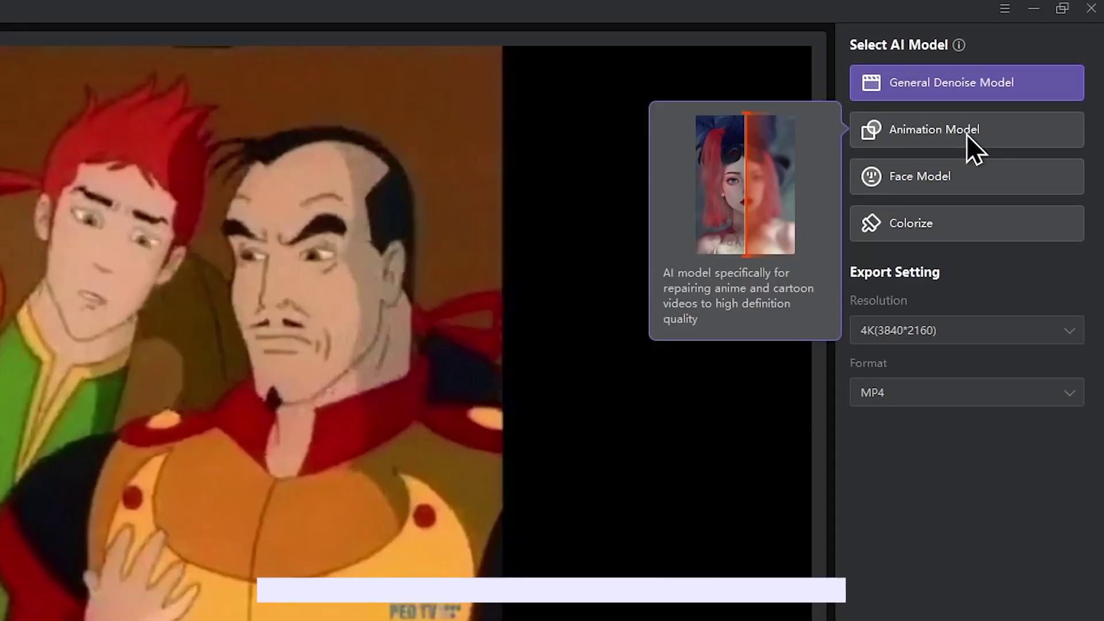
{"action": "left_click", "coordinate": [1015, 89]}
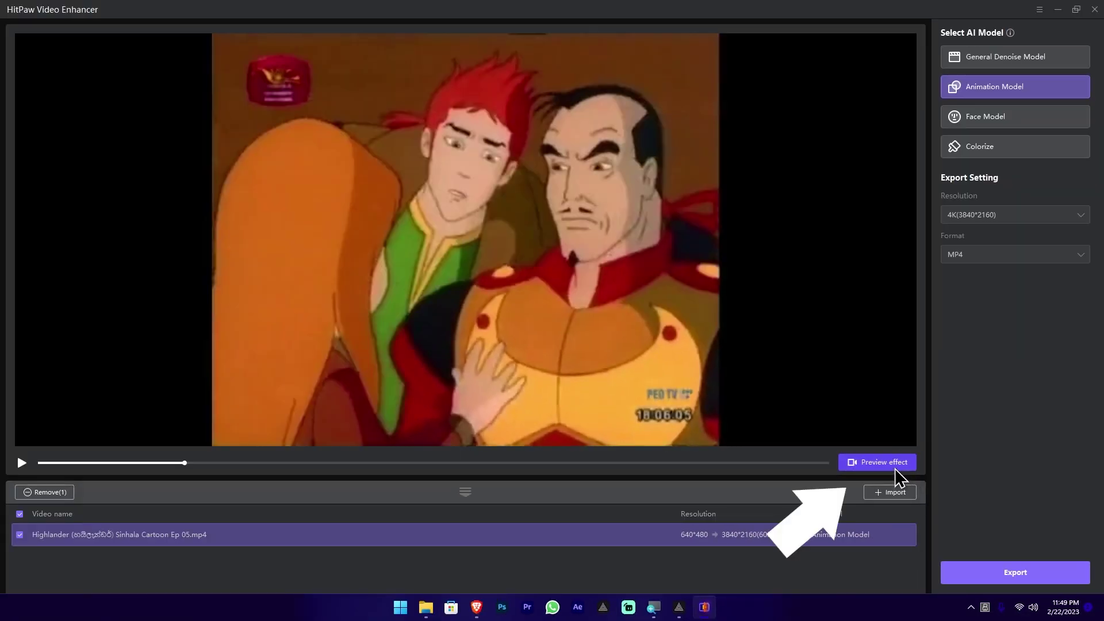
{"action": "left_click", "coordinate": [896, 464]}
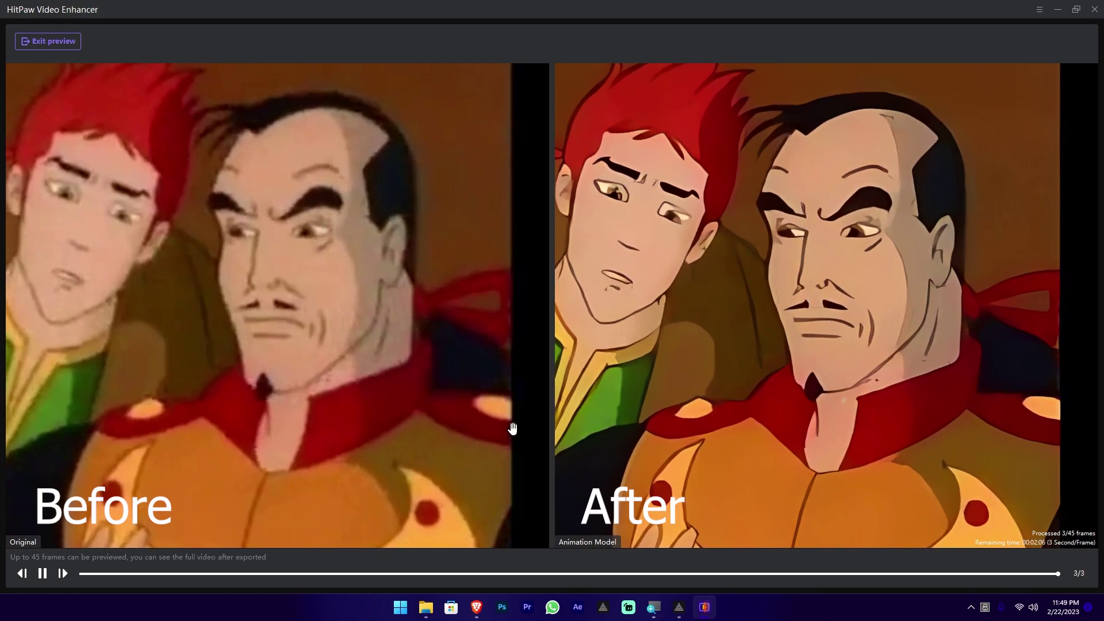
Pause the preview, compare the characters' faces in the original and Animation Model frames, and exit the preview.
{"action": "left_click", "coordinate": [41, 574]}
{"action": "scroll", "coordinate": [322, 297], "scroll_direction": "up", "scroll_amount": 1}
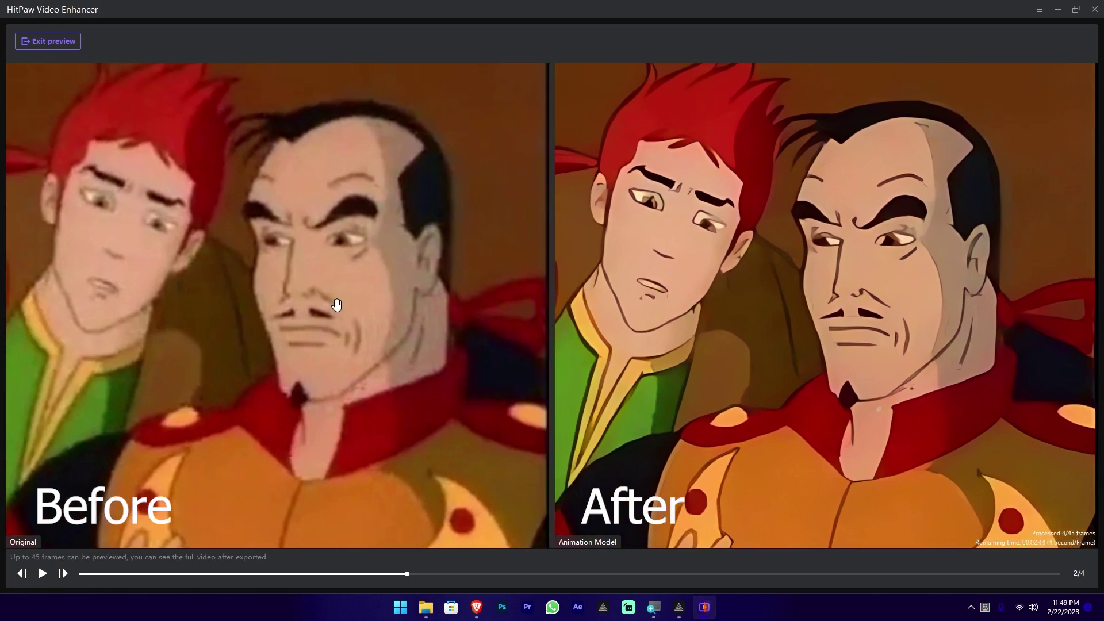
{"action": "scroll", "coordinate": [868, 325], "scroll_direction": "down", "scroll_amount": 1}
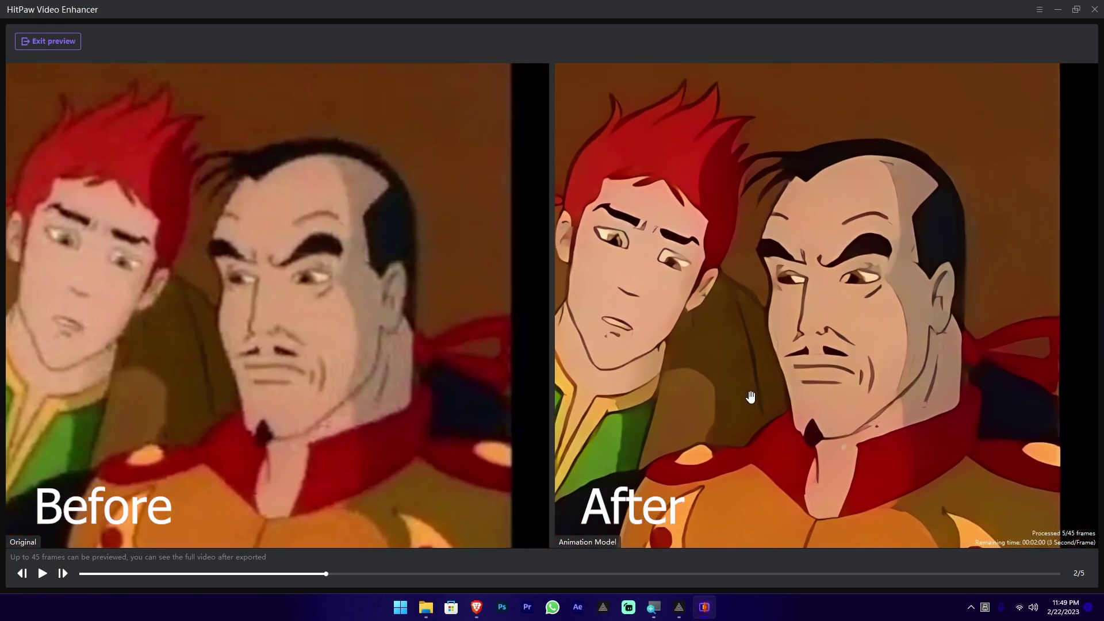
{"action": "left_click_drag", "start_coordinate": [870, 309], "coordinate": [851, 251]}
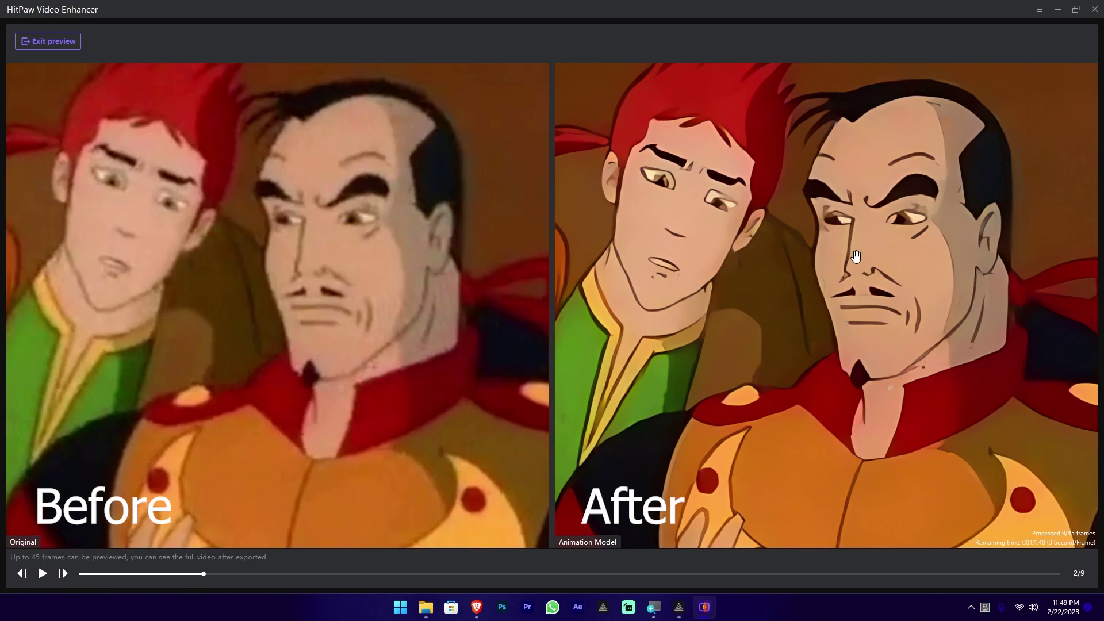
{"action": "left_click_drag", "start_coordinate": [856, 259], "coordinate": [809, 235]}
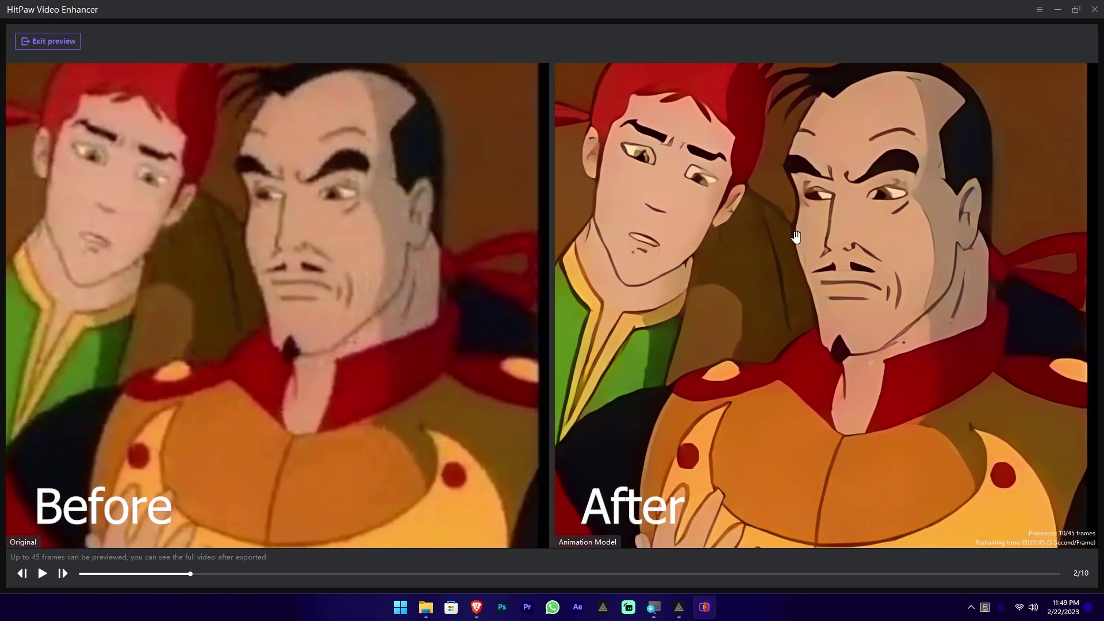
{"action": "left_click", "coordinate": [66, 46]}
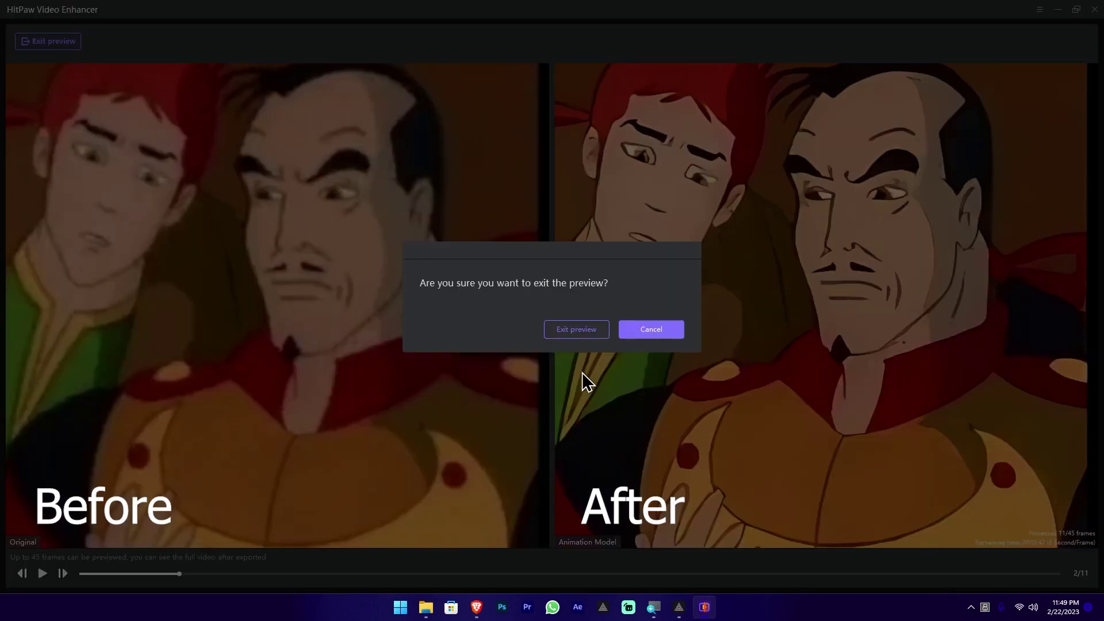
{"action": "left_click", "coordinate": [587, 333]}
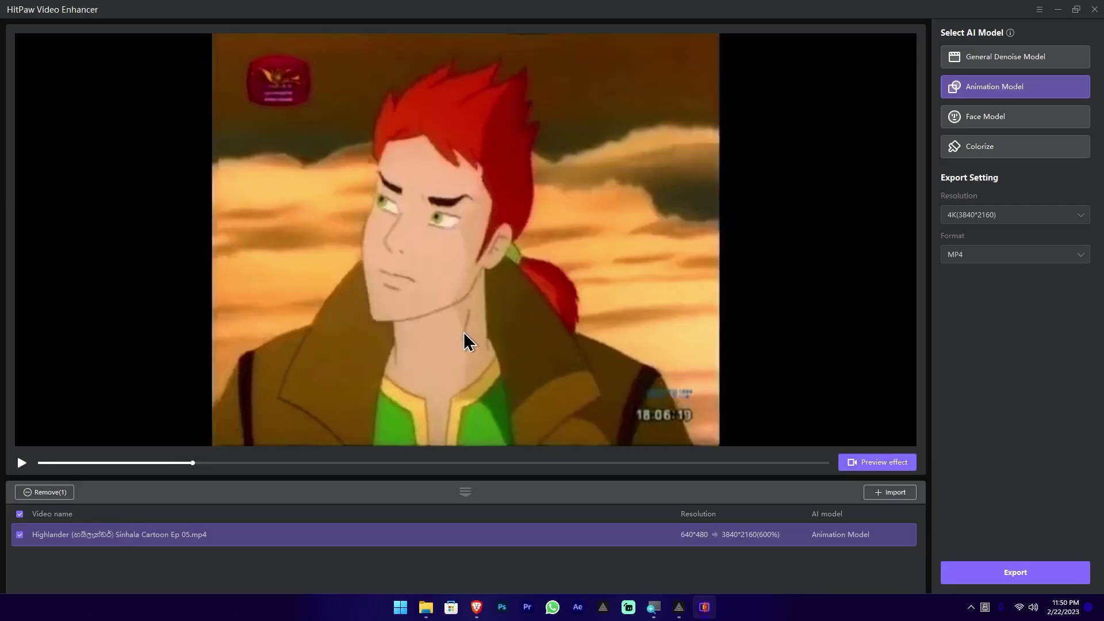
Preview the Animation Model's effect on the close-up of the red-haired character, and exit the preview.
{"action": "left_click", "coordinate": [888, 469]}
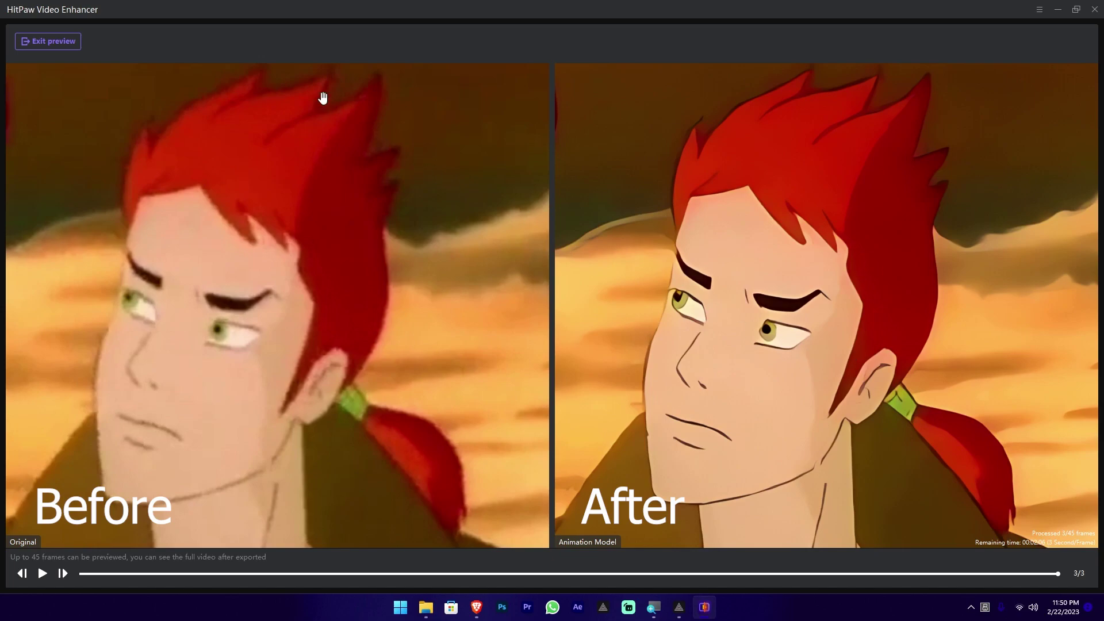
{"action": "left_click", "coordinate": [76, 43]}
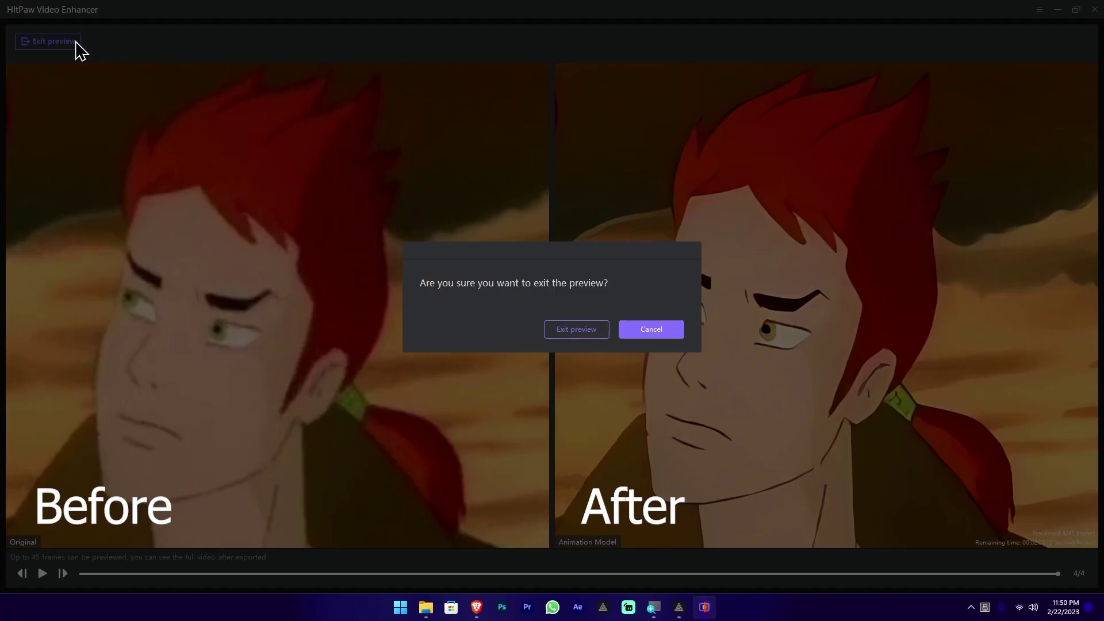
{"action": "left_click", "coordinate": [588, 337]}
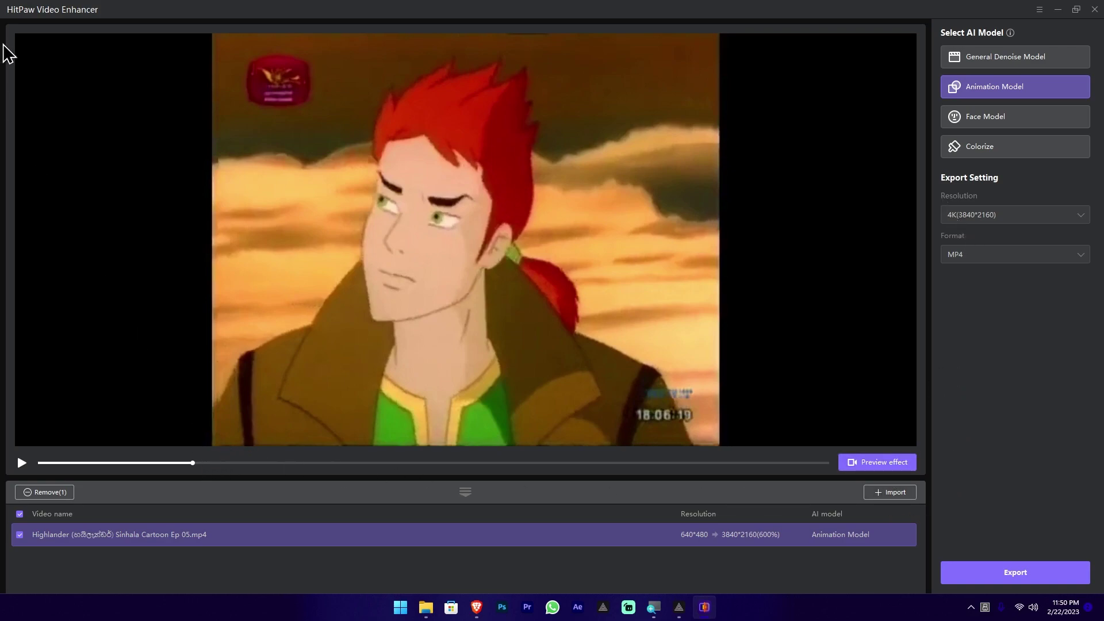
Remove the cartoon and import the black-and-white clip production ID_3704248 from the Demo Videos folder instead.
{"action": "left_click", "coordinate": [910, 536]}
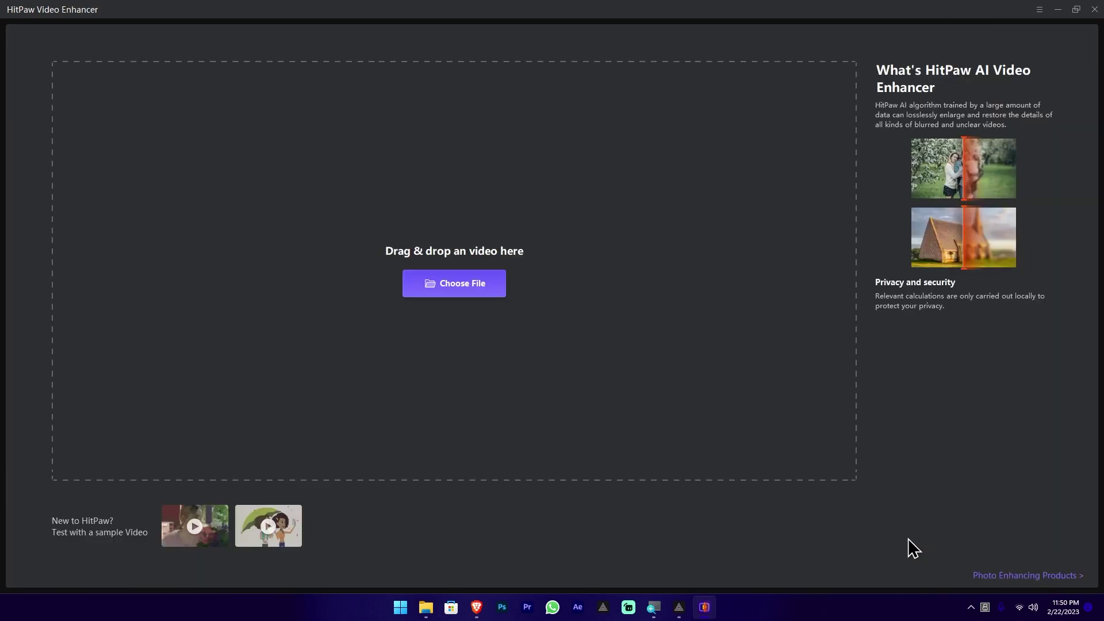
{"action": "left_click", "coordinate": [425, 607]}
{"action": "left_click_drag", "start_coordinate": [726, 334], "coordinate": [345, 296]}
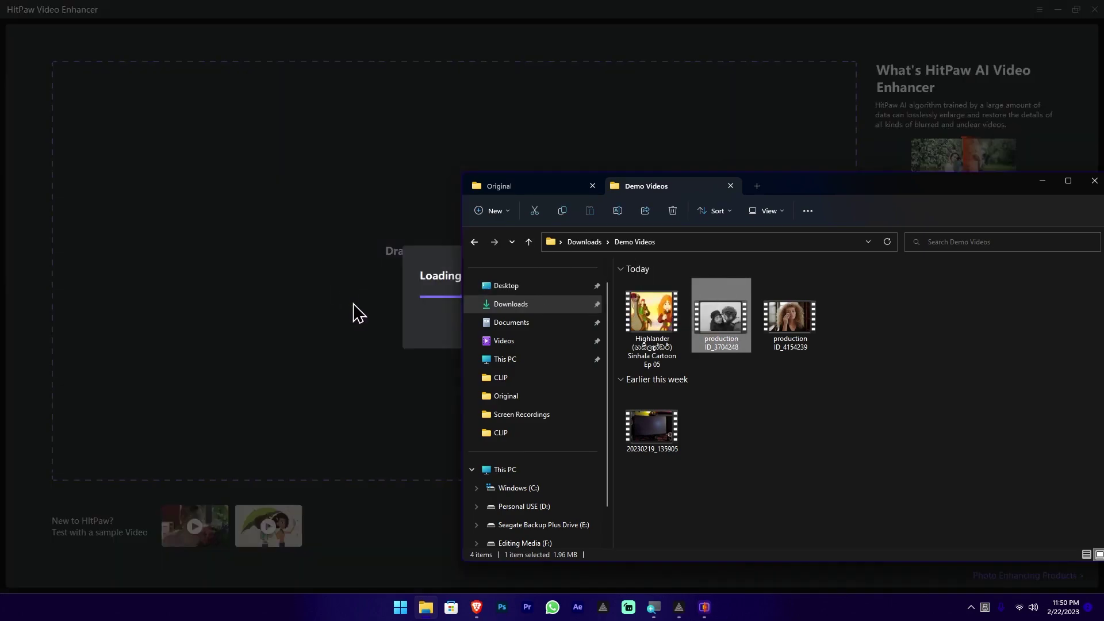
{"action": "left_click", "coordinate": [370, 279]}
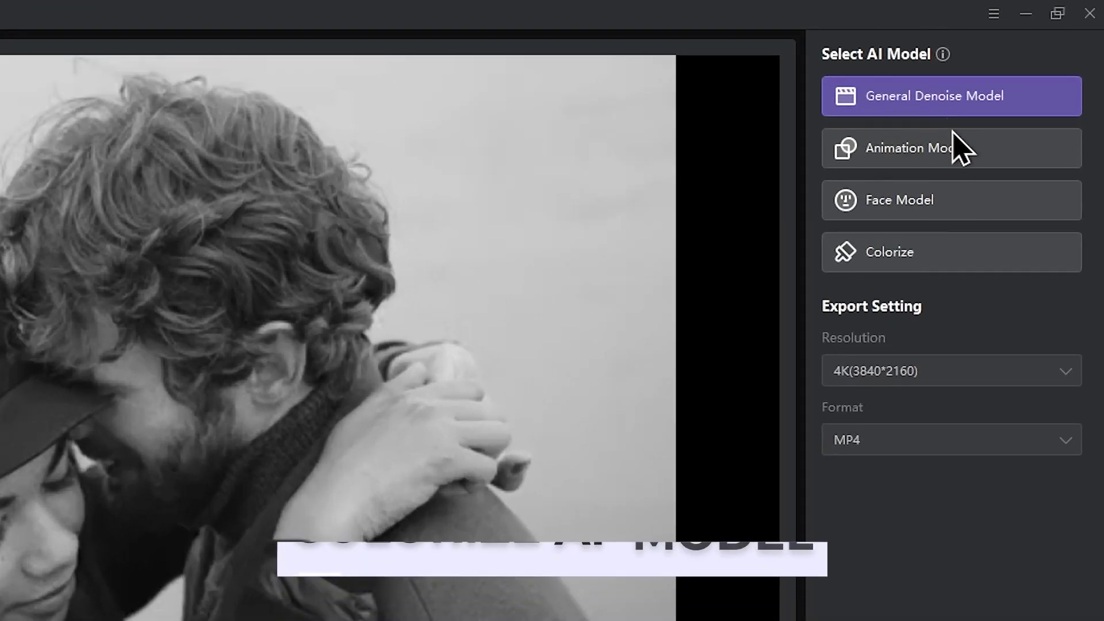
Select the Colorize model for the black-and-white clip, preview its effect and pause the preview playback.
{"action": "left_click", "coordinate": [928, 258]}
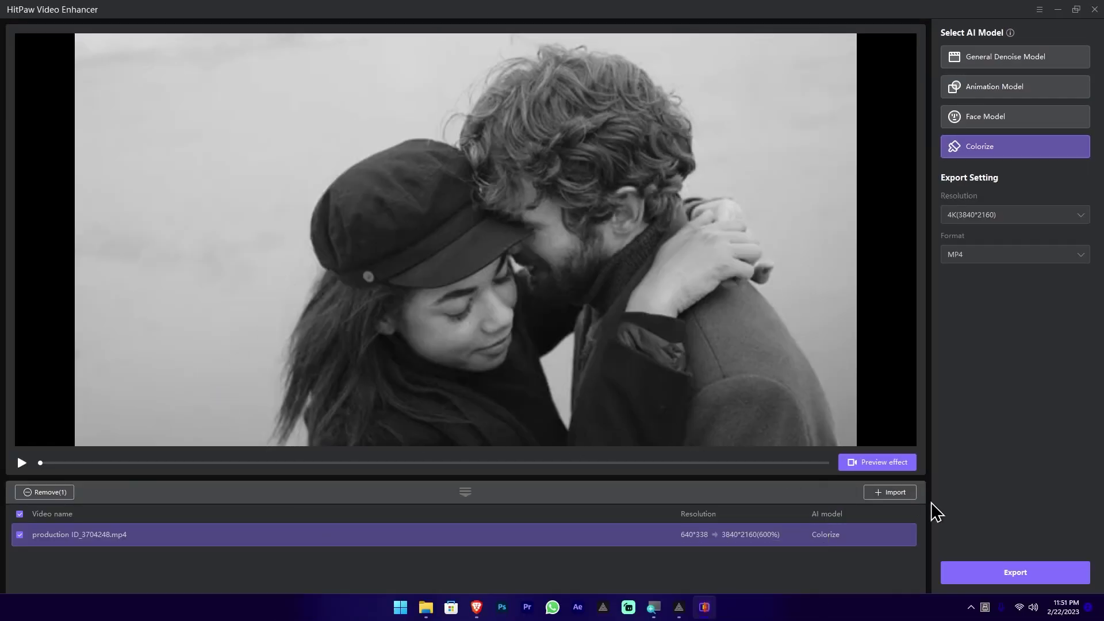
{"action": "left_click", "coordinate": [882, 463]}
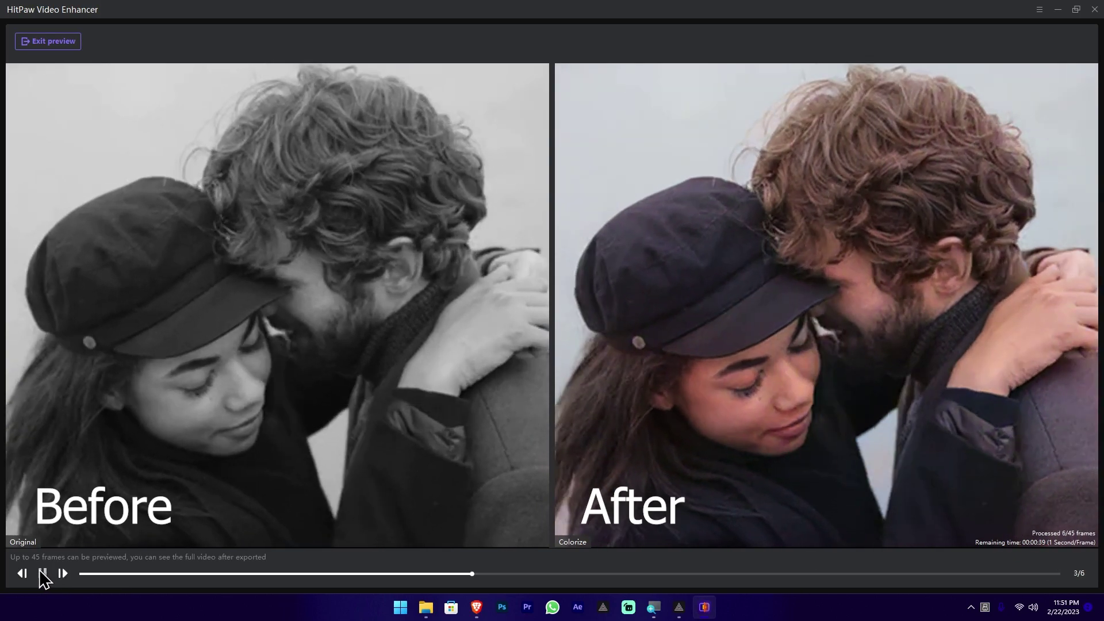
{"action": "left_click", "coordinate": [42, 574]}
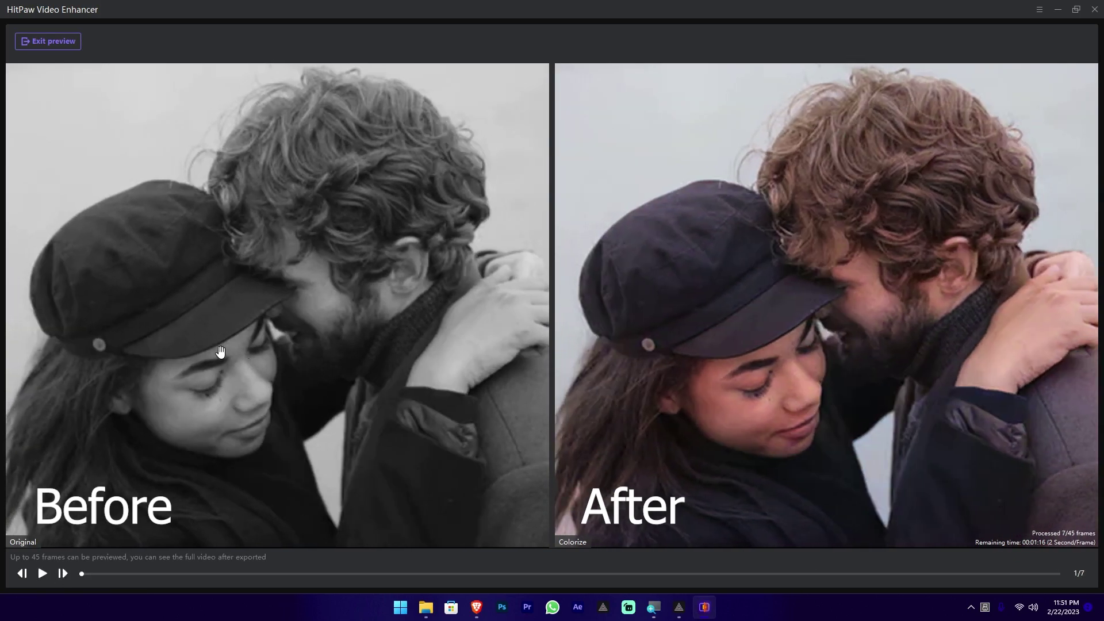